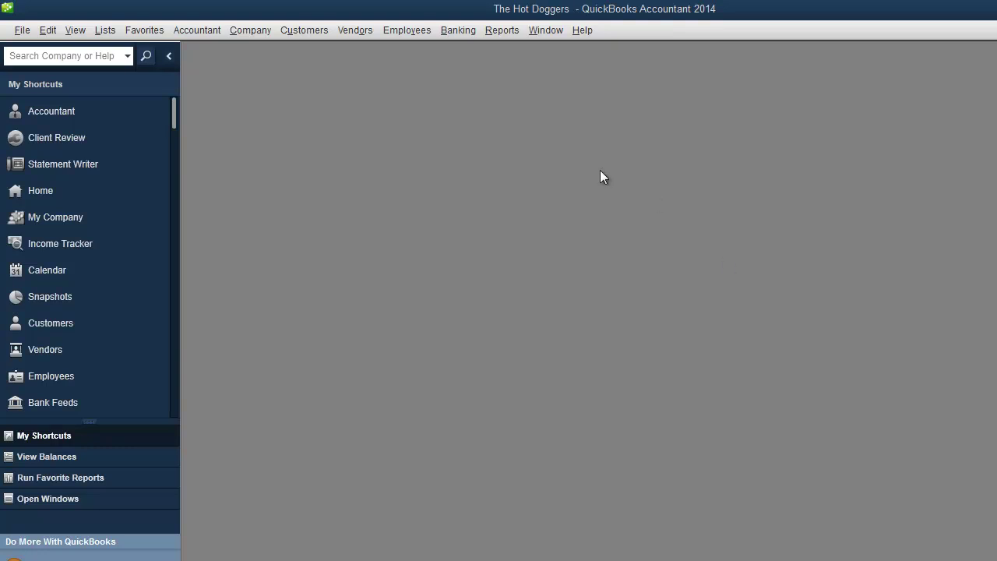
# Open the Banking menu in the Hot Doggers company file.
pyautogui.click(452, 31)
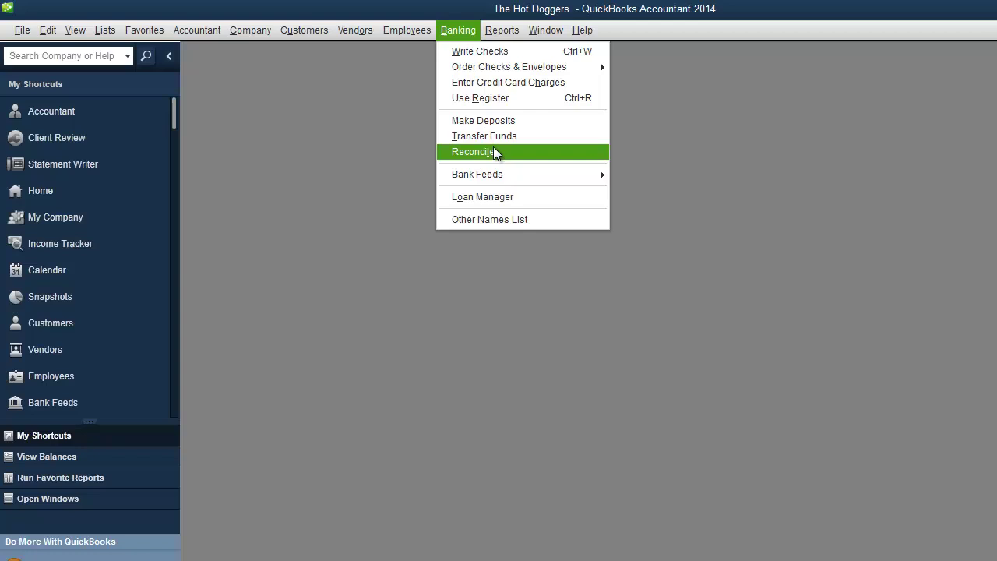
# Open Write Checks for the MG - Checking #7200 account.
pyautogui.click(463, 51)
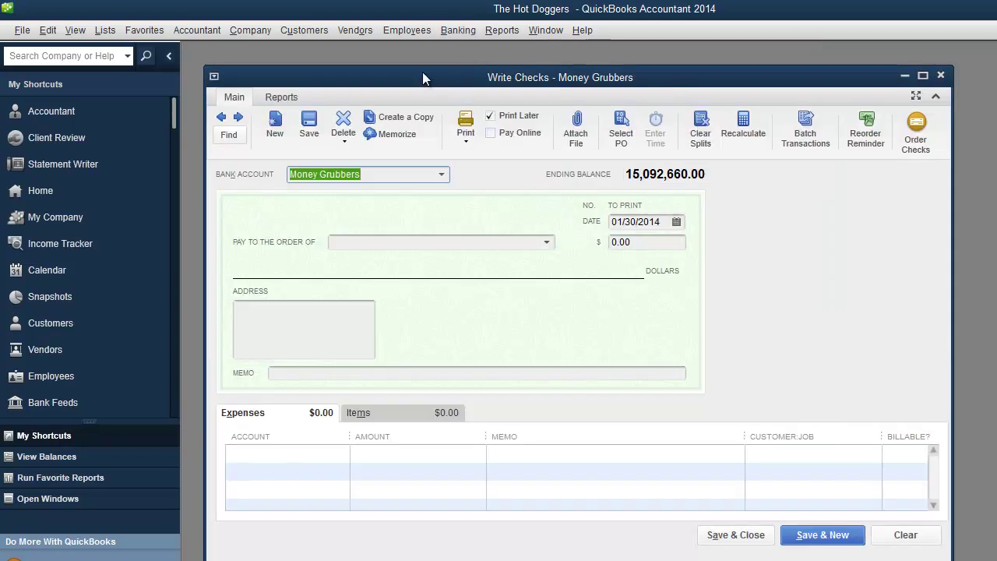
pyautogui.moveTo(422, 73); pyautogui.dragTo(422, 61)
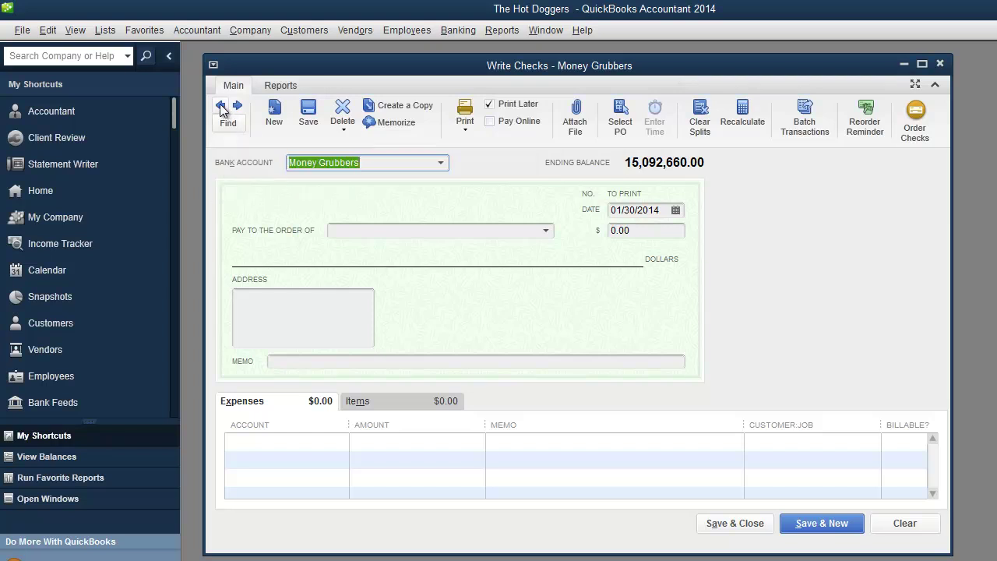
pyautogui.click(441, 163)
pyautogui.click(352, 238)
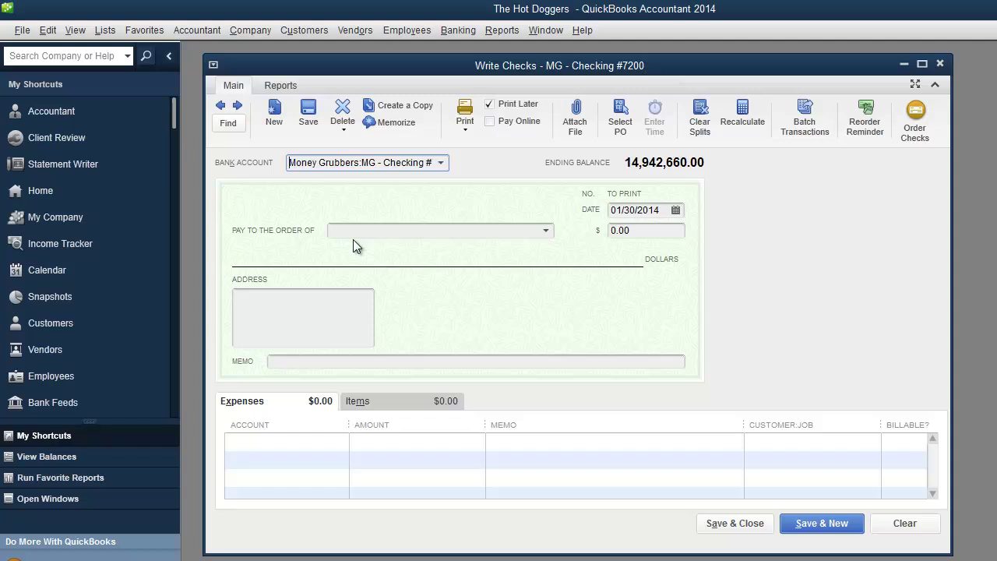
# Step between bill payment checks 1001 and 1002, then look over the Edit menu.
pyautogui.click(222, 109)
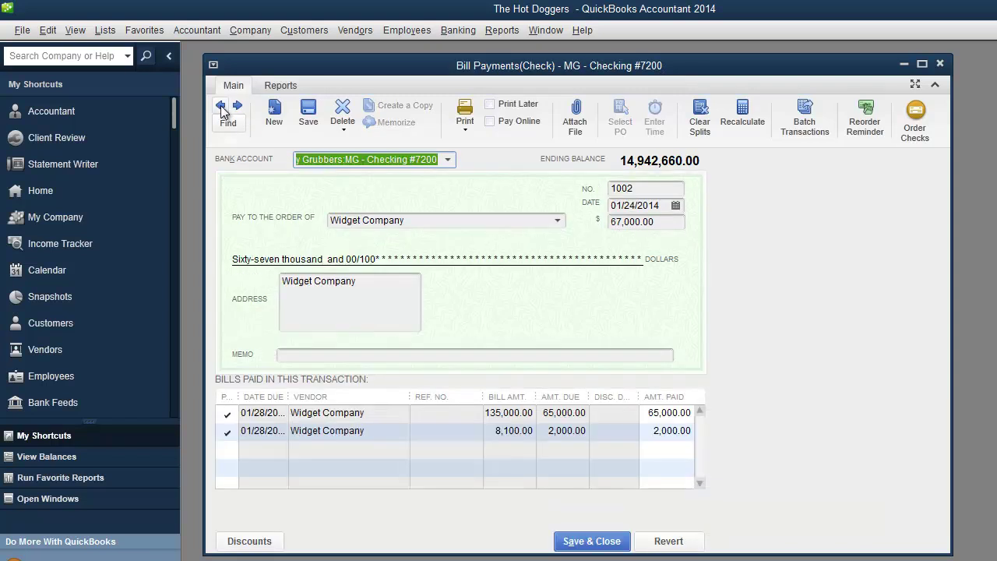
pyautogui.click(221, 109)
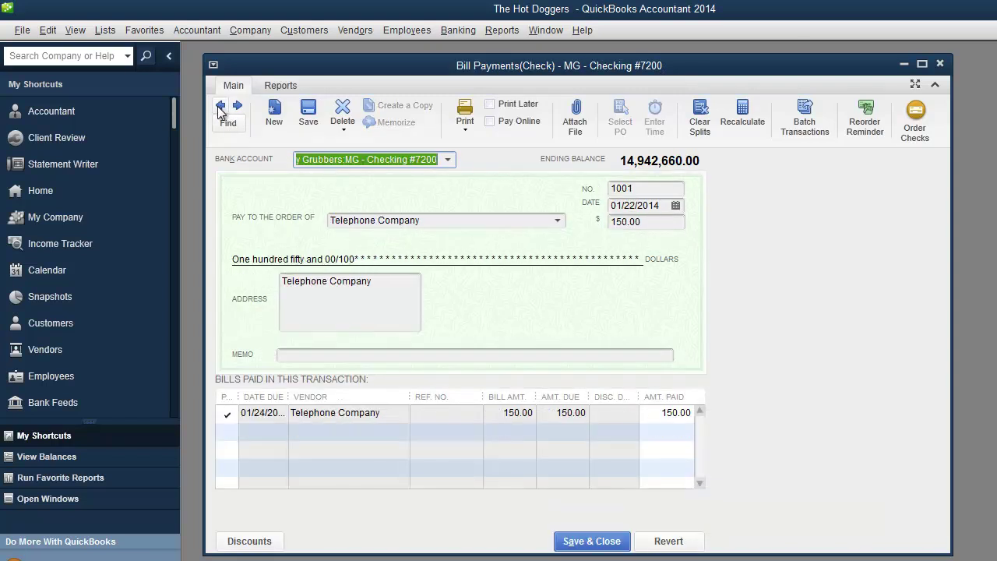
pyautogui.click(237, 106)
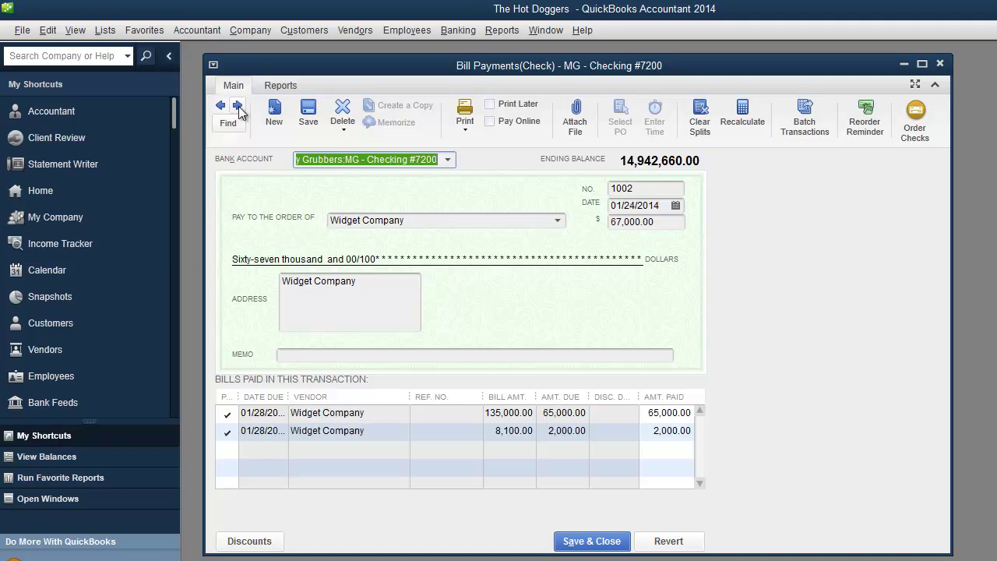
pyautogui.click(221, 109)
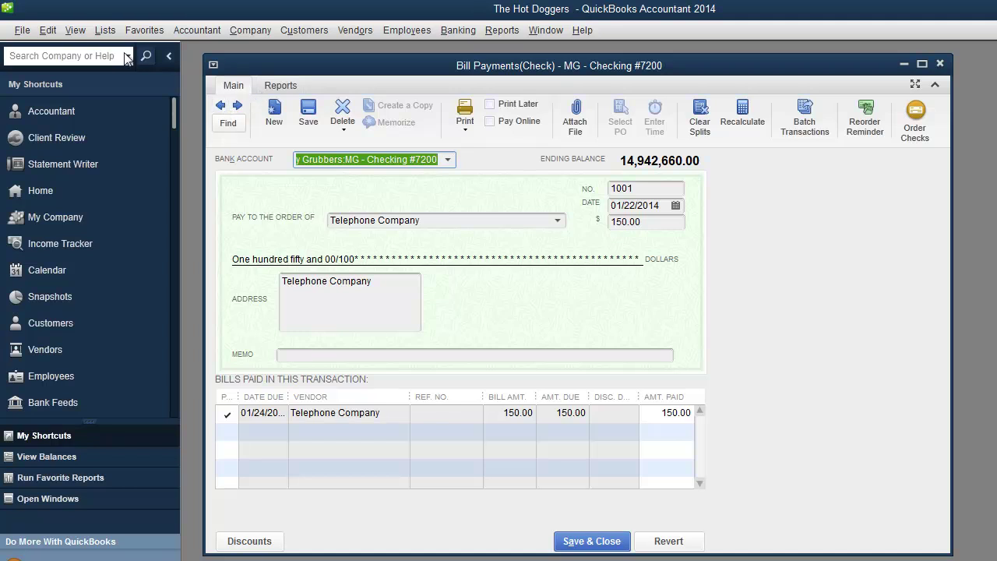
pyautogui.click(47, 32)
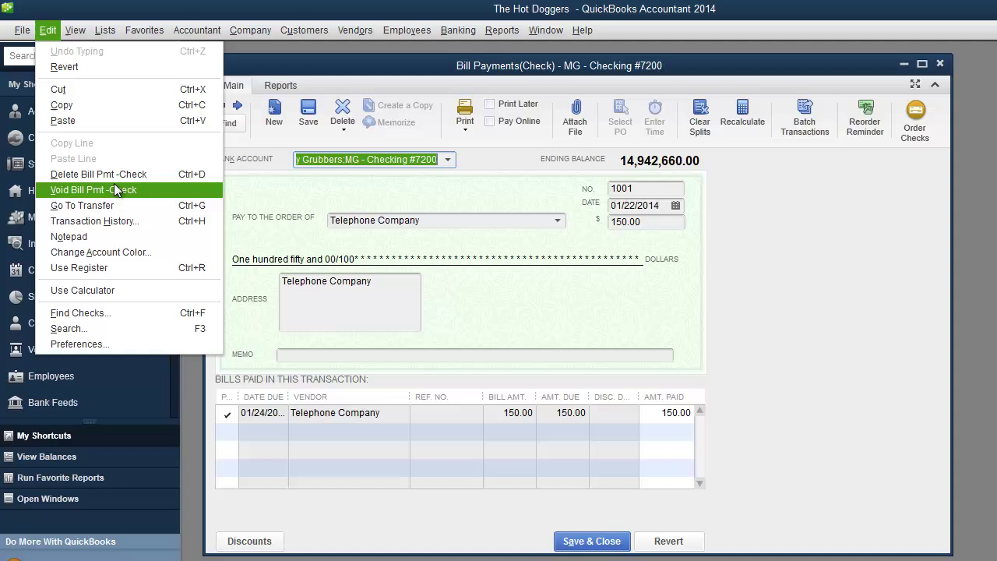
pyautogui.click(739, 283)
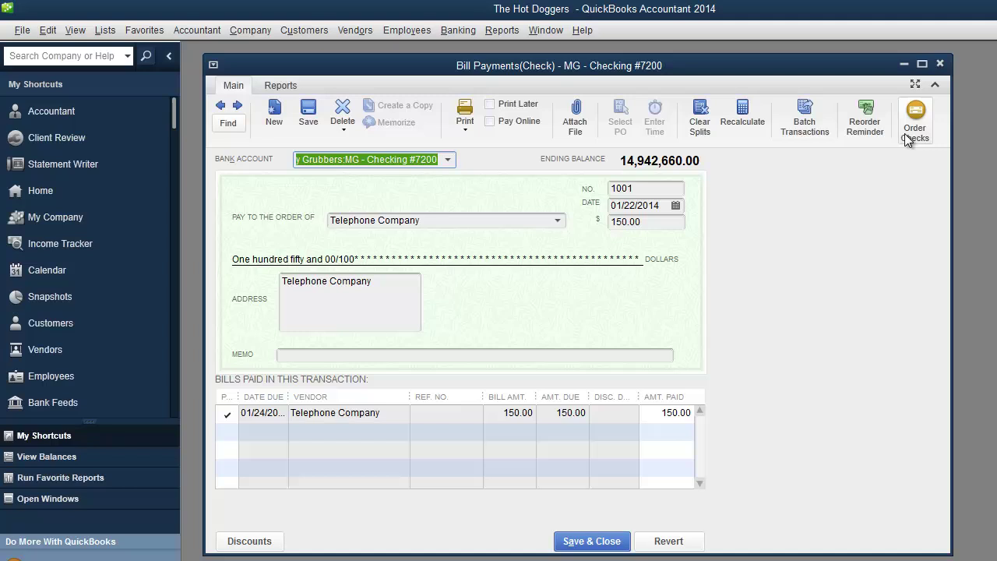
# Return to the $67,000 check 1002, view its report options, and close the window.
pyautogui.click(238, 106)
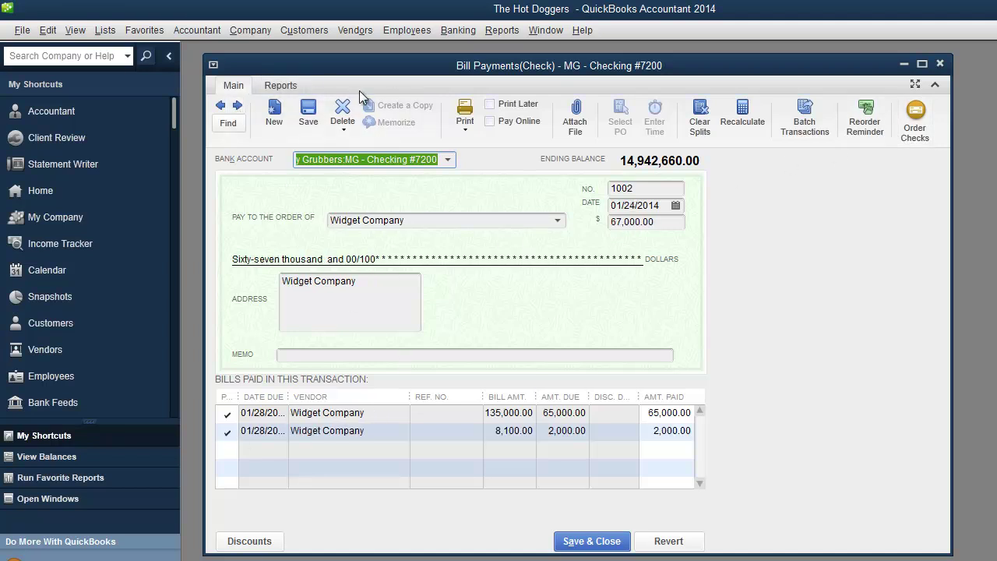
pyautogui.click(290, 82)
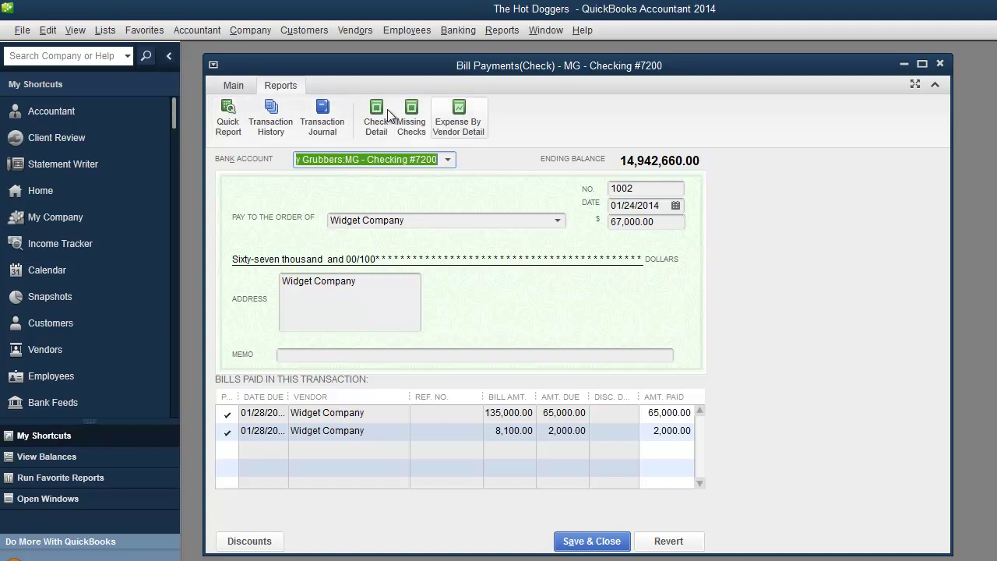
pyautogui.click(241, 91)
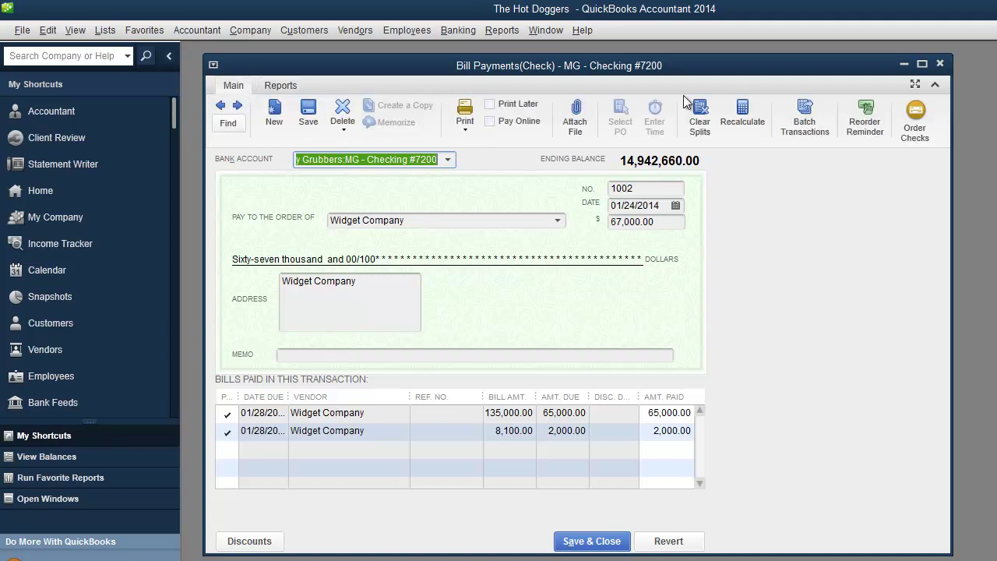
pyautogui.click(939, 64)
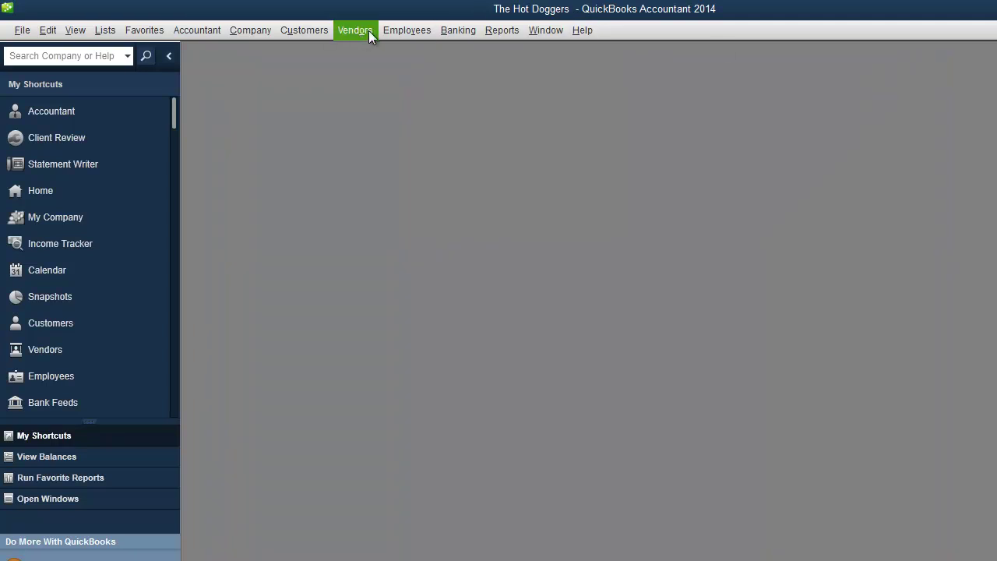
# Open Begin Reconciliation for MG - Checking #7200, statement dated 01/31/2014.
pyautogui.click(450, 31)
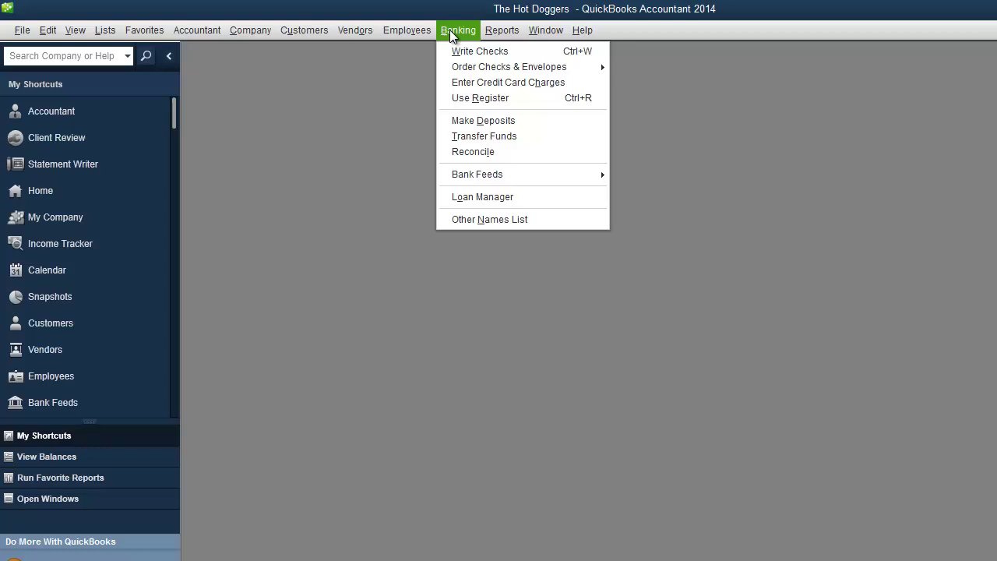
pyautogui.click(477, 152)
pyautogui.moveTo(466, 103); pyautogui.dragTo(466, 88)
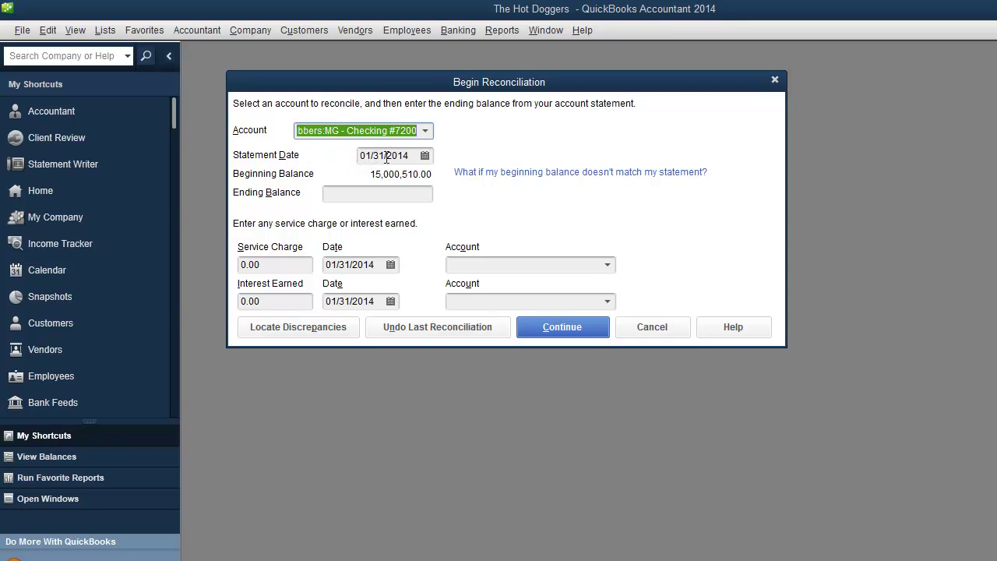
# Enter ending balance 14,000,000.00, correcting a mistyped 1,400,000, plus a 7.00 service charge.
pyautogui.click(417, 194)
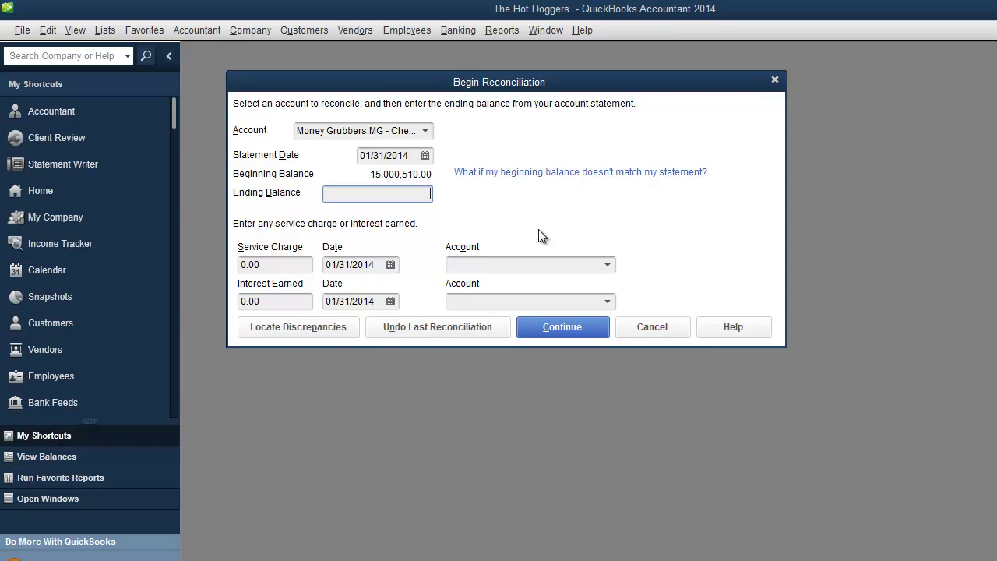
pyautogui.write('1400000')
pyautogui.press('Tab')
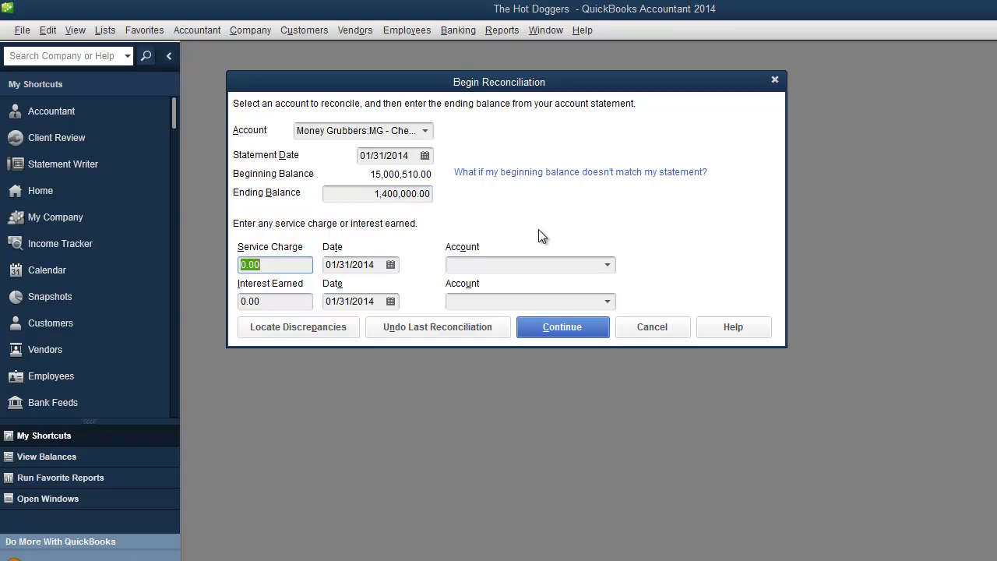
pyautogui.hotkey('shift', 'Tab')
pyautogui.write('14,000,000')
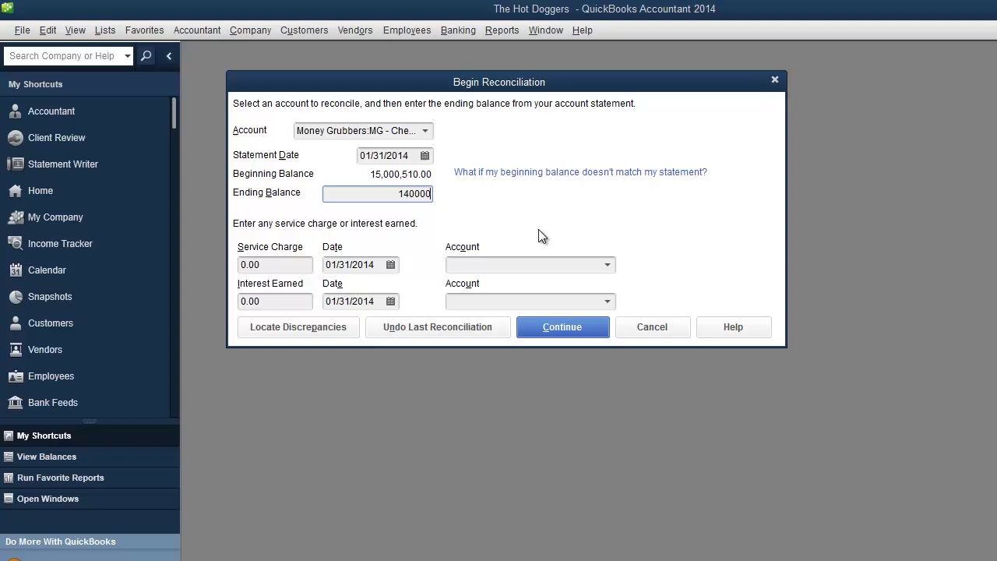
pyautogui.press('Tab')
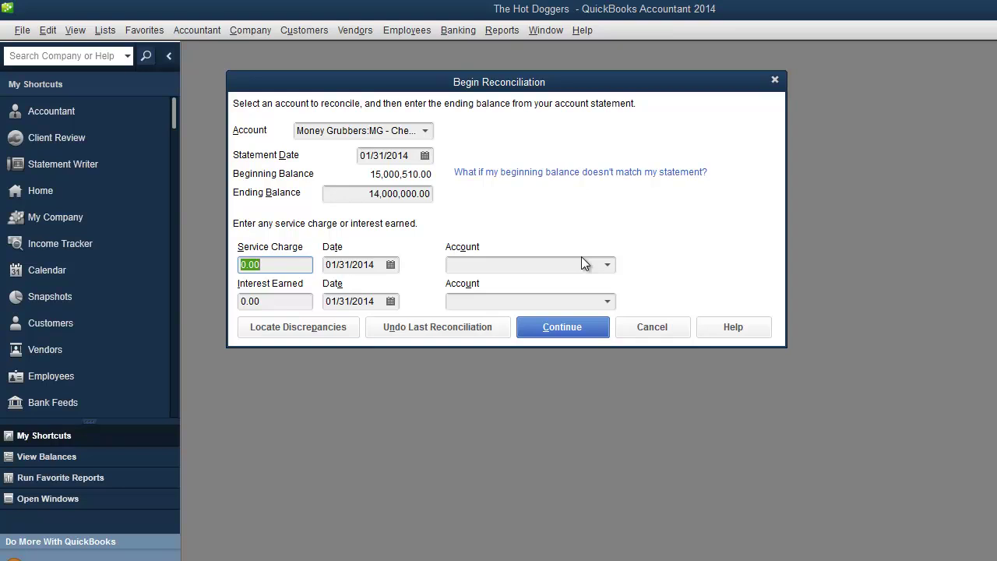
pyautogui.write('7.00')
pyautogui.press('Tab')
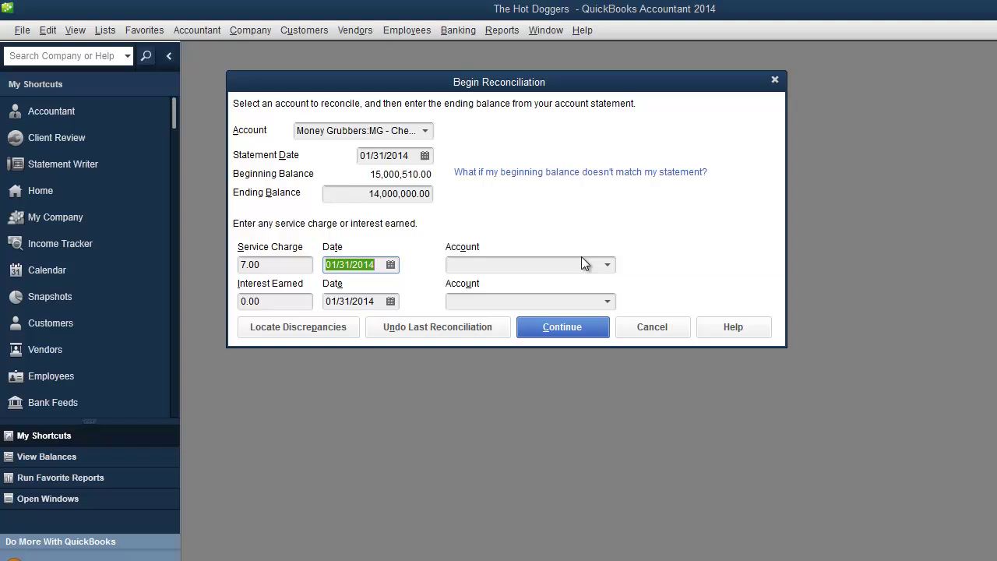
pyautogui.click(593, 264)
pyautogui.click(607, 264)
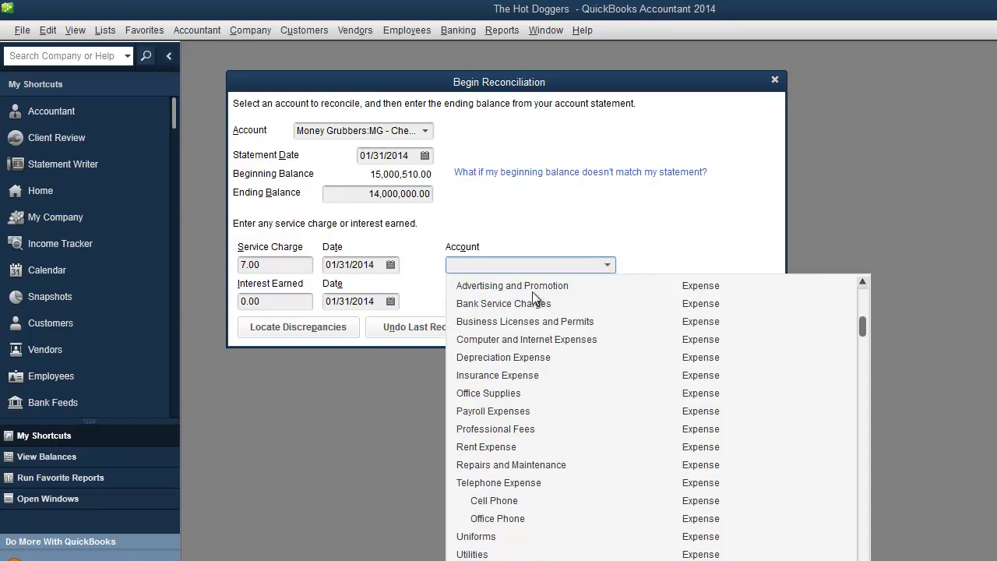
pyautogui.click(490, 286)
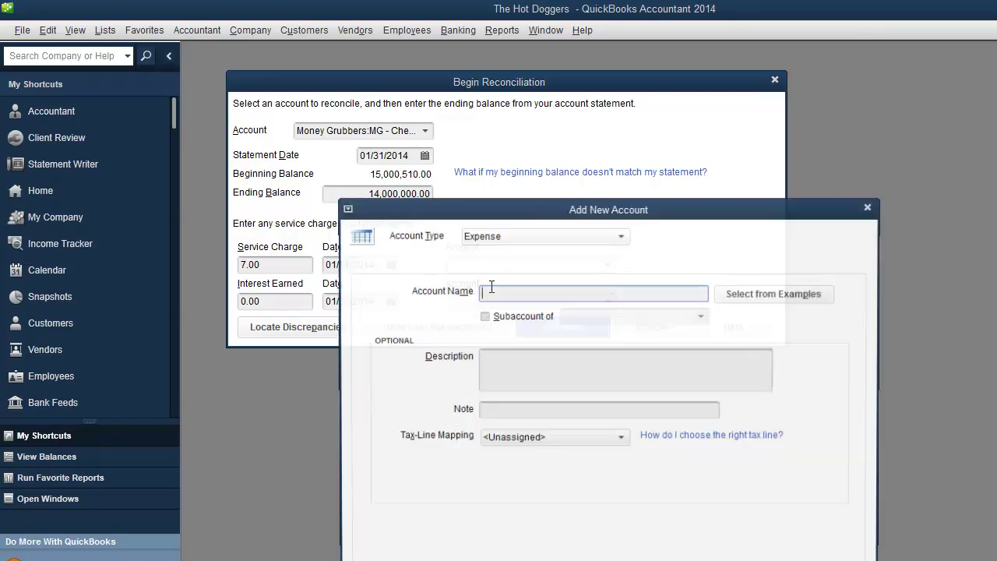
pyautogui.write('Bank ')
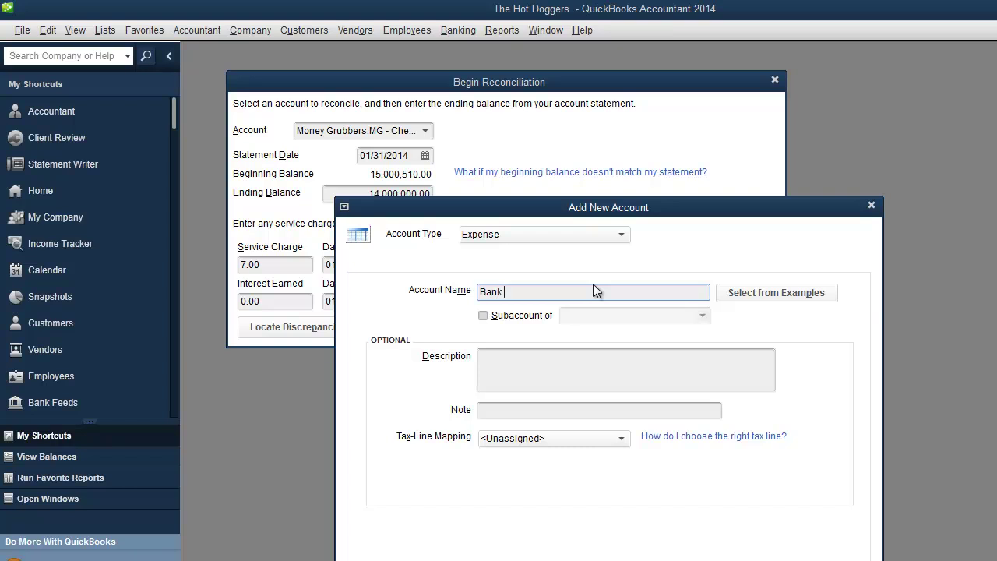
pyautogui.write('Service Charges')
pyautogui.click(484, 315)
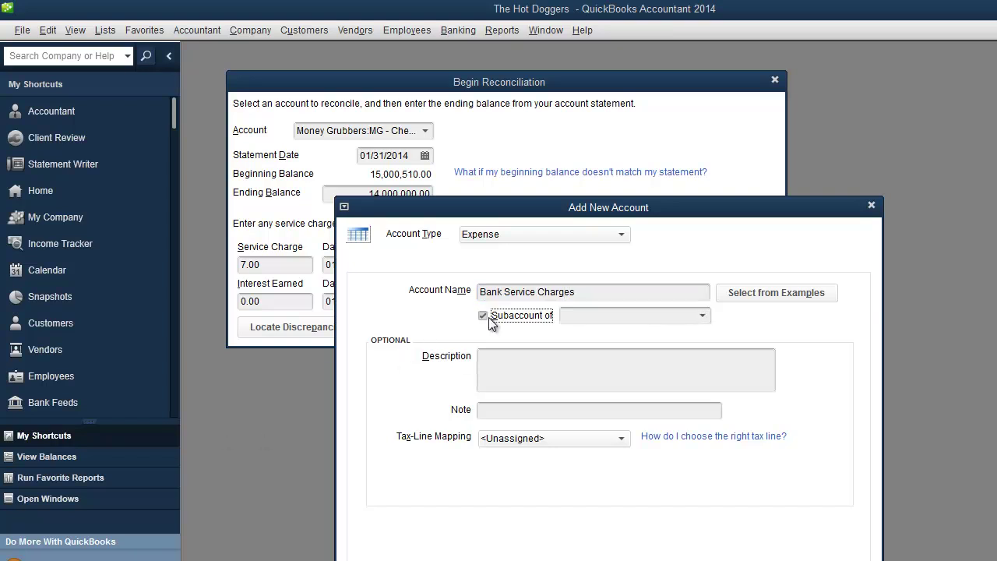
pyautogui.click(702, 315)
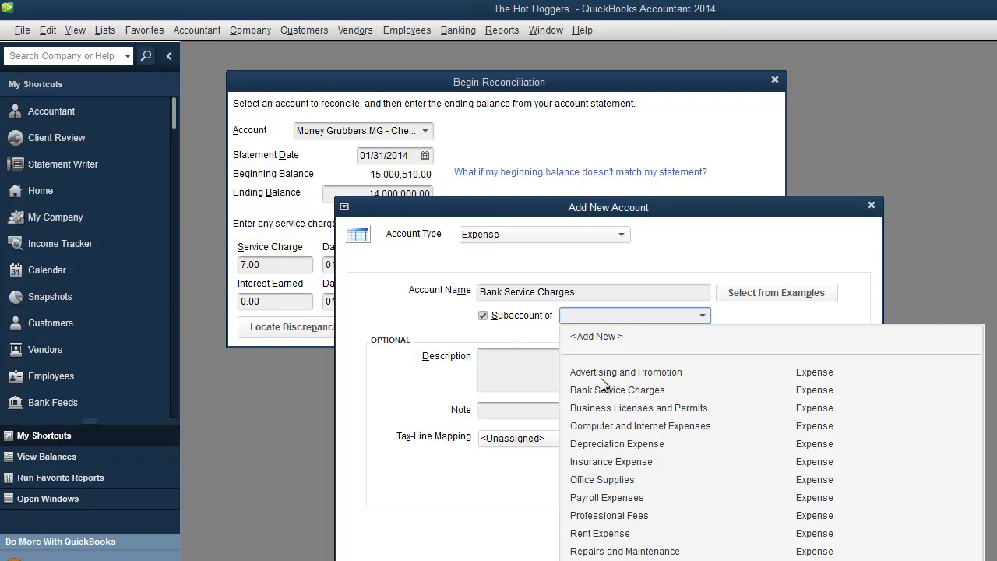
pyautogui.click(744, 242)
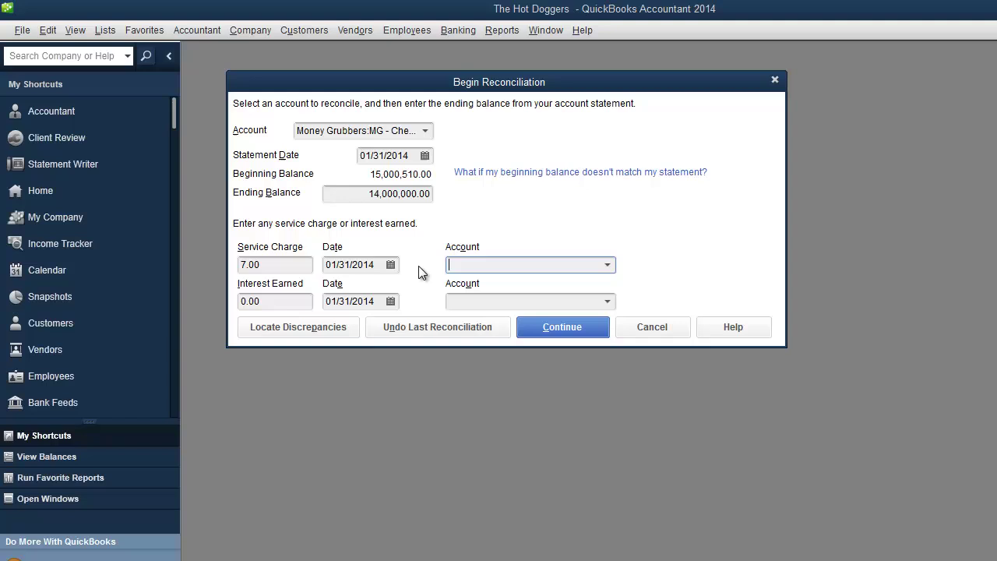
# Assign the 7.00 charge to Bank Service Charges and continue to the Reconcile window.
pyautogui.write('Bank Service Charges')
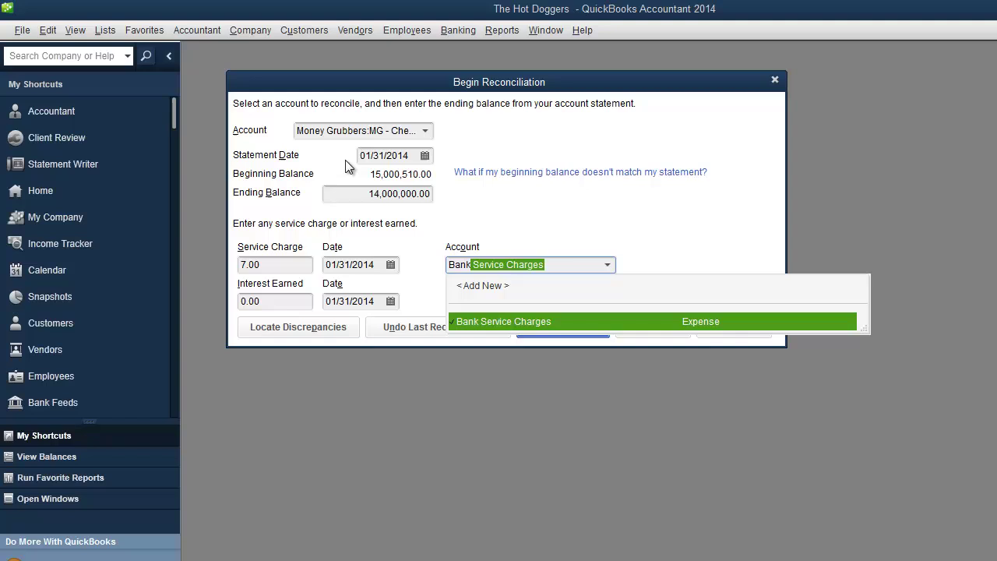
pyautogui.click(496, 321)
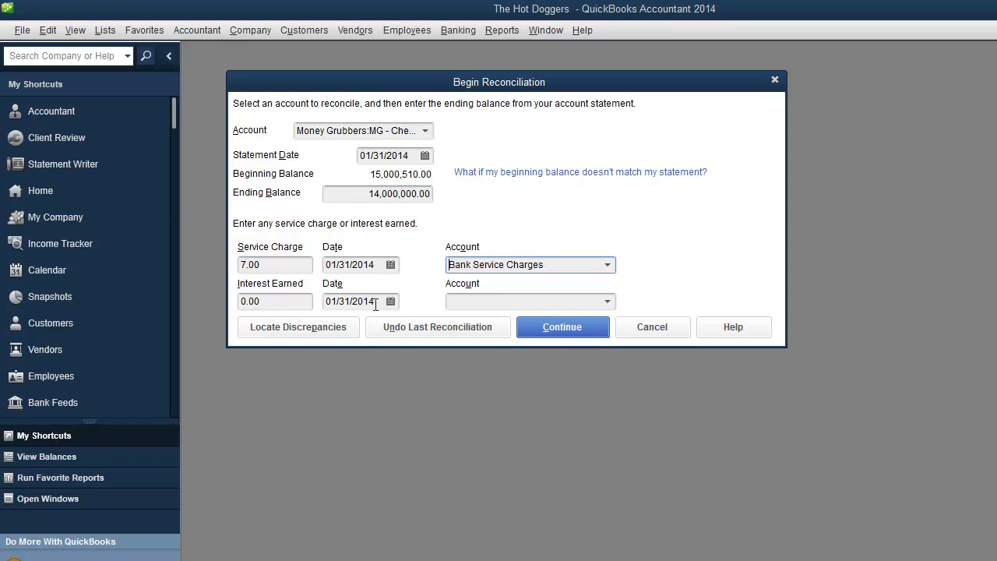
pyautogui.click(568, 327)
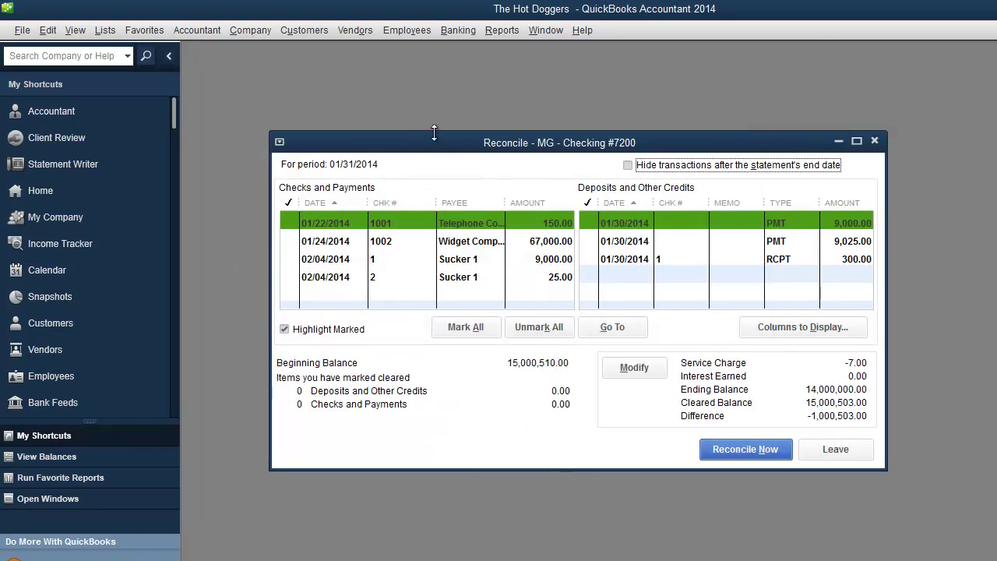
# Clear the 9,000.00, 9,025.00 and 300.00 deposits and checks 1001 (150.00) and 1002 (67,000.00).
pyautogui.moveTo(455, 175); pyautogui.dragTo(414, 97)
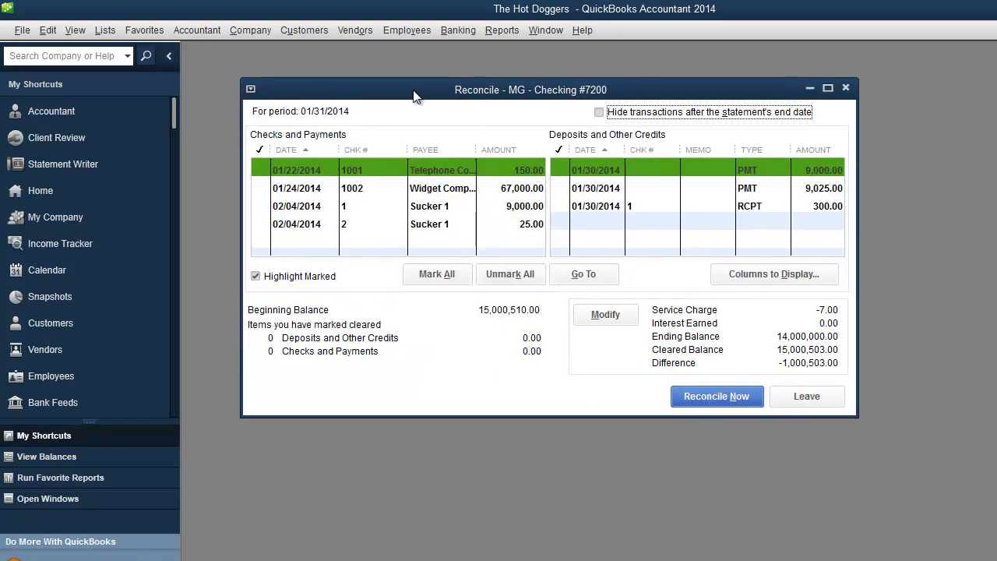
pyautogui.click(590, 168)
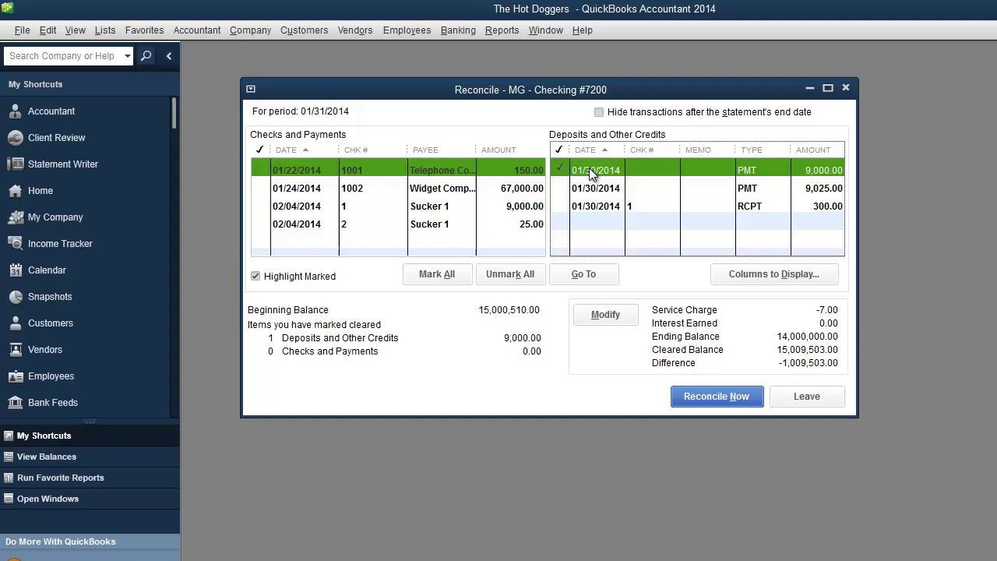
pyautogui.click(593, 186)
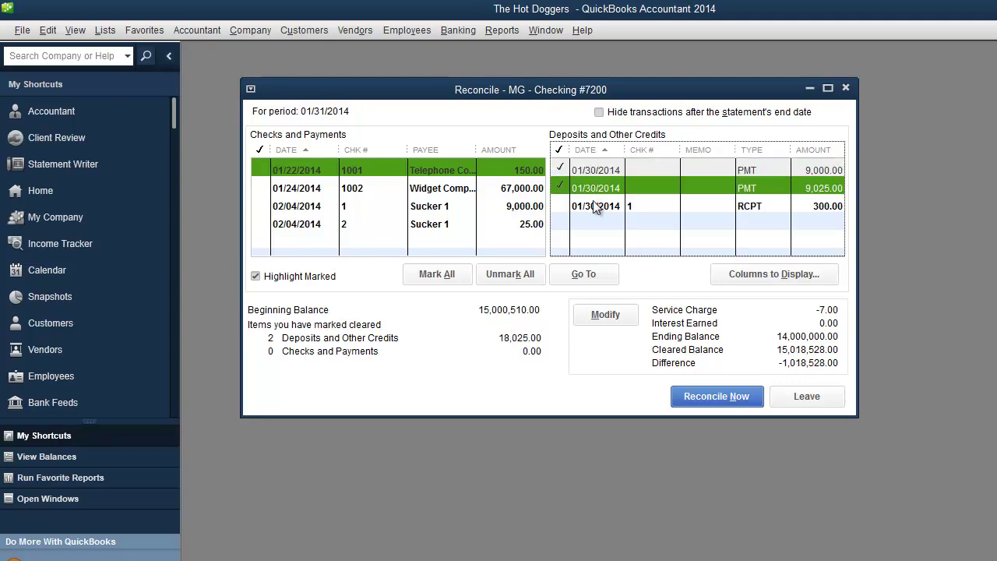
pyautogui.click(594, 206)
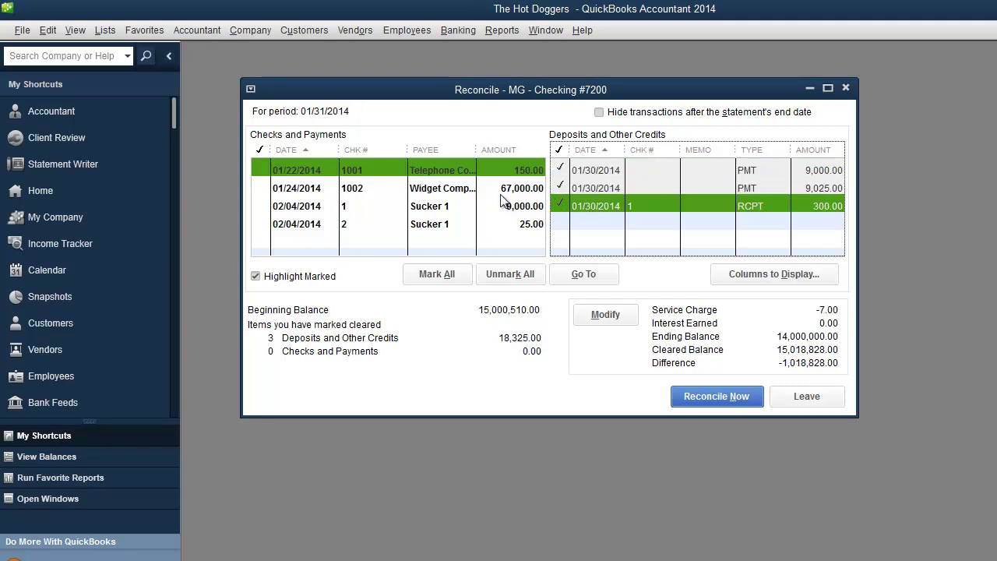
pyautogui.click(308, 171)
pyautogui.click(310, 187)
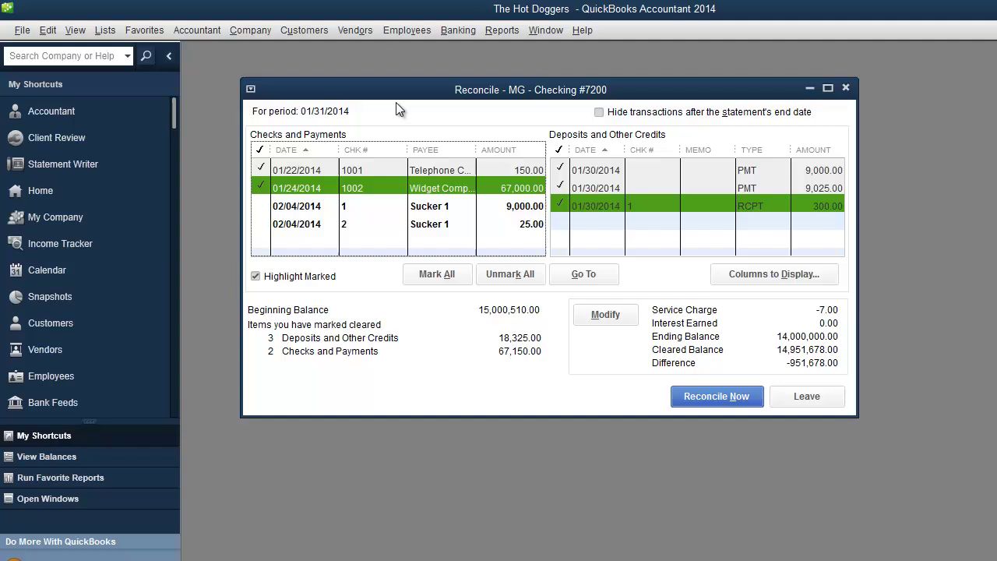
pyautogui.moveTo(418, 96); pyautogui.dragTo(414, 85)
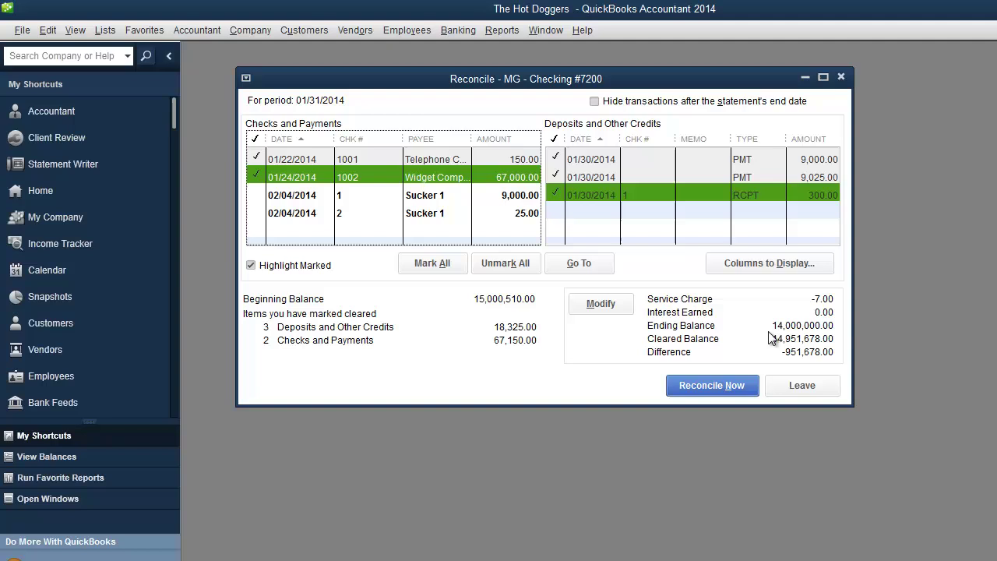
pyautogui.moveTo(448, 79); pyautogui.dragTo(408, 68)
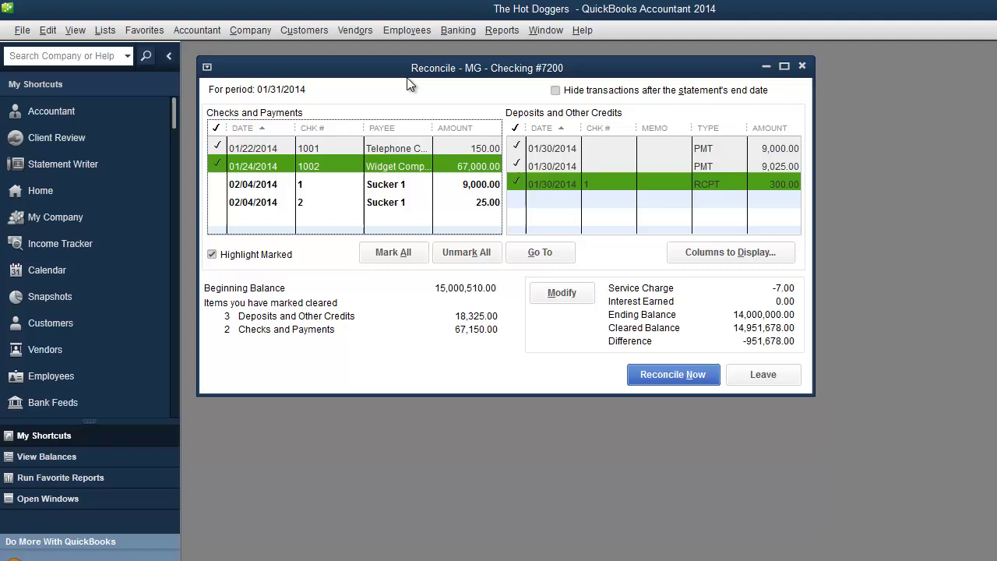
# Start a funds transfer from MG - Checking #7200 to MG - Saving #8001.
pyautogui.click(451, 34)
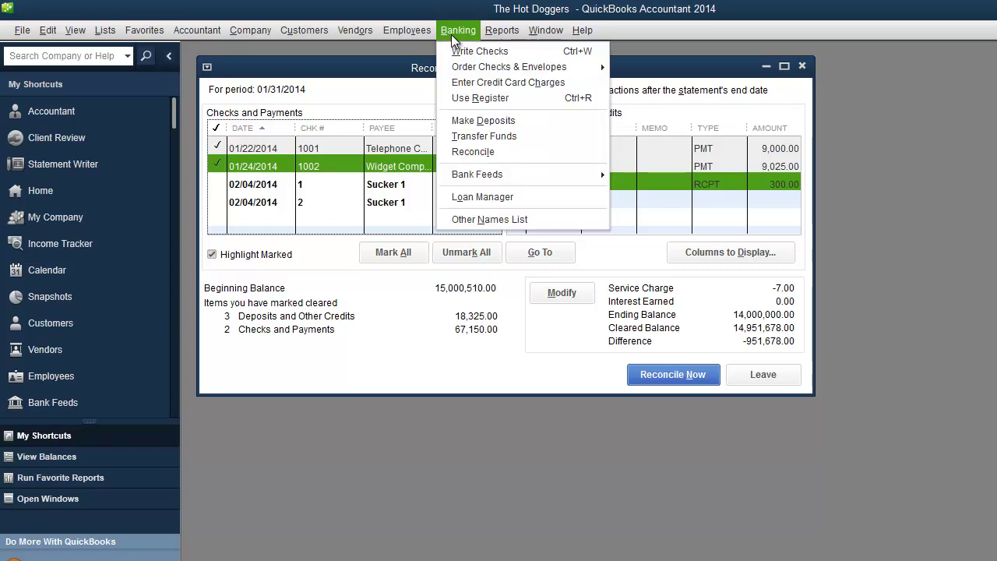
pyautogui.click(489, 137)
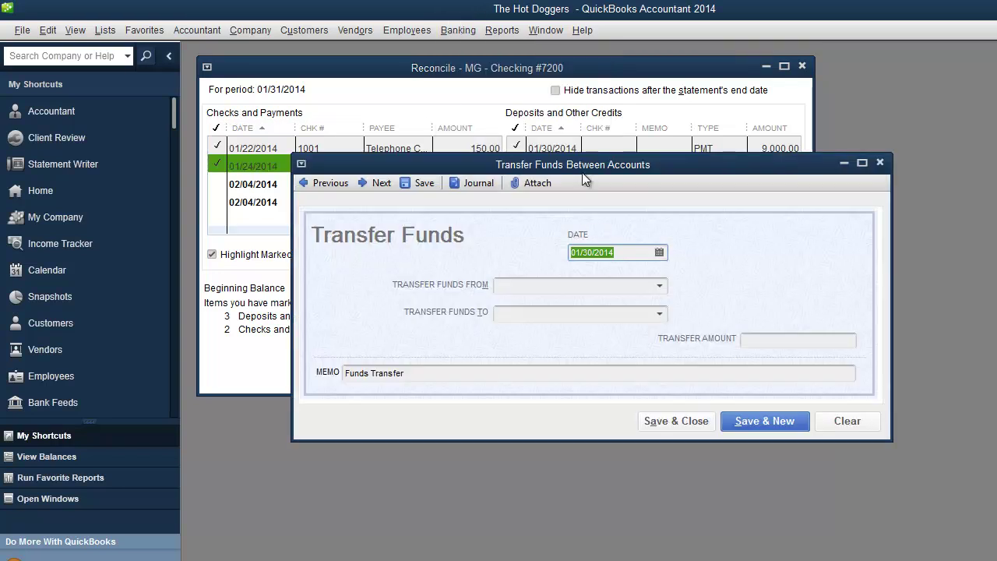
pyautogui.click(660, 287)
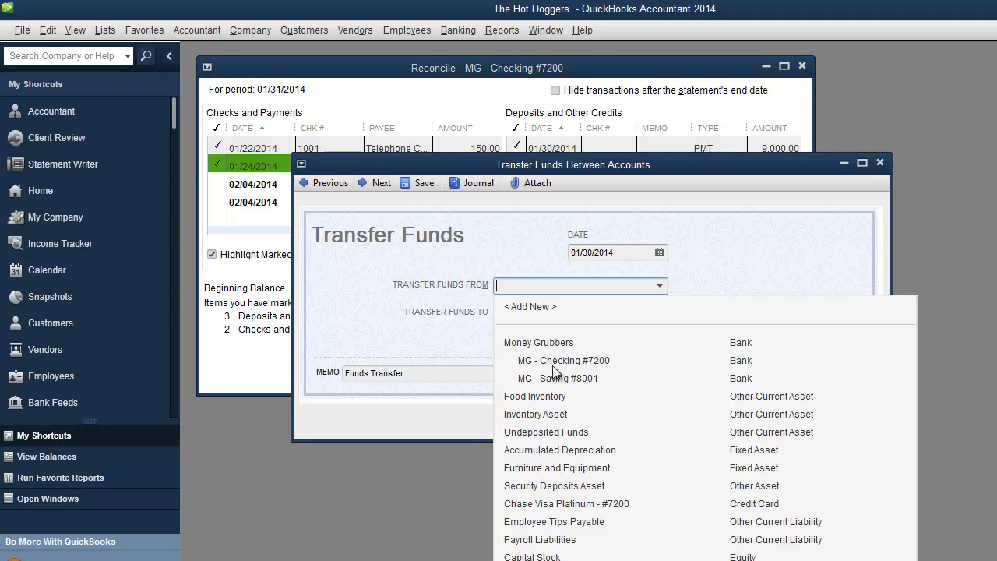
pyautogui.click(562, 362)
pyautogui.click(660, 313)
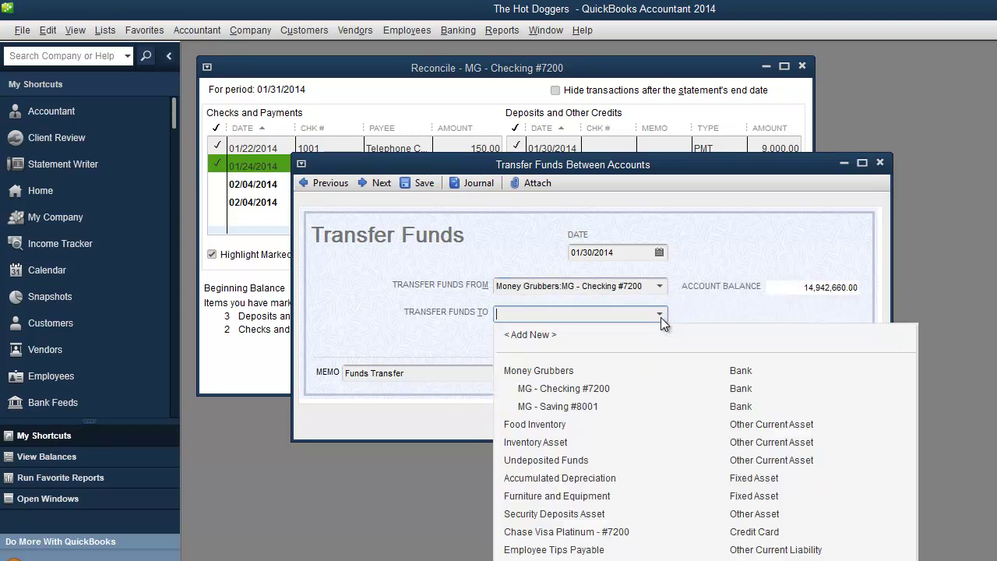
pyautogui.click(569, 406)
# Save the 951,678.00 transfer amount and mark it cleared in the reconciliation.
pyautogui.moveTo(596, 170); pyautogui.dragTo(621, 373)
pyautogui.click(824, 543)
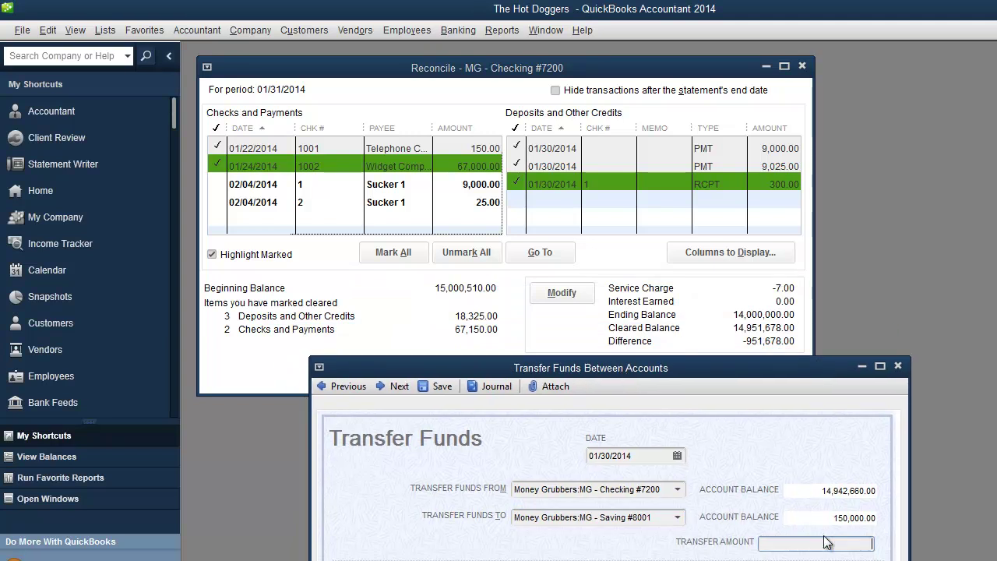
pyautogui.write('951678')
pyautogui.hotkey('alt', 's')
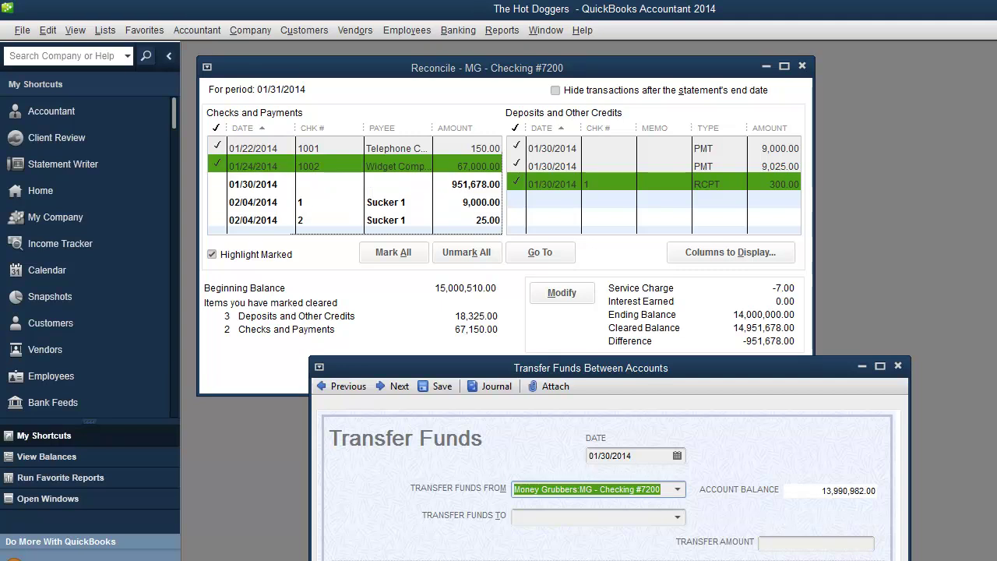
pyautogui.click(372, 184)
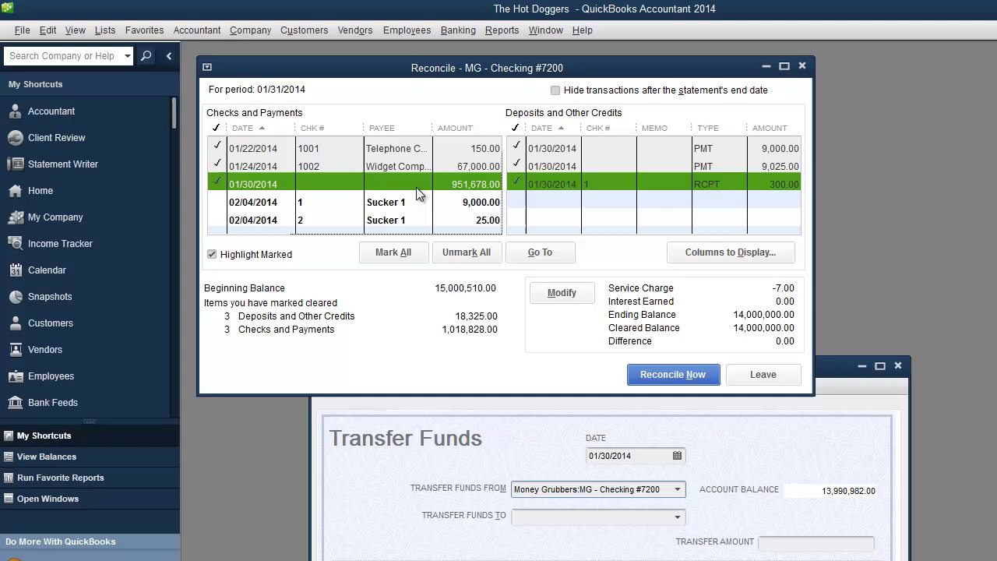
# Recall the saved 951,678.00 transfer and delete it.
pyautogui.click(502, 456)
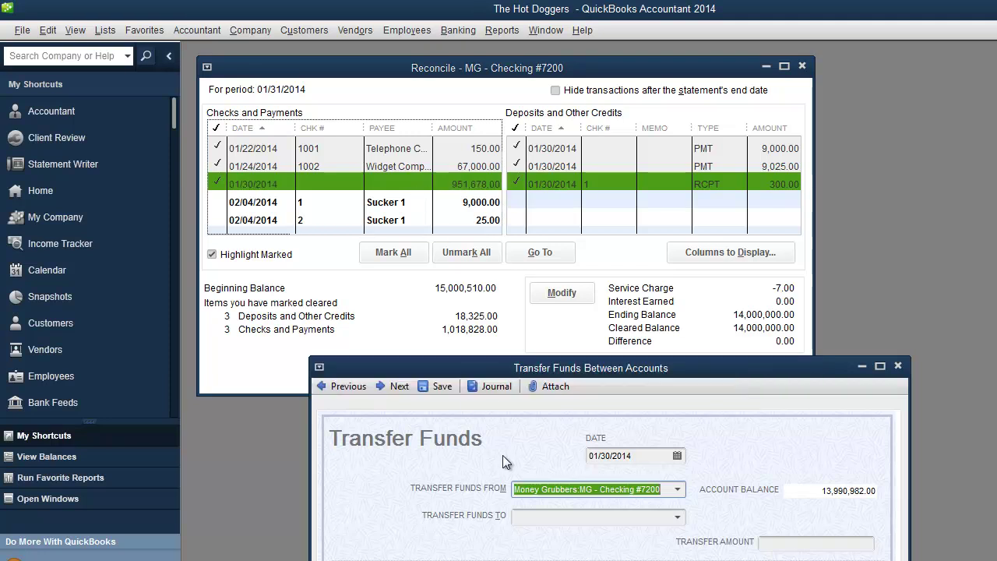
pyautogui.click(341, 386)
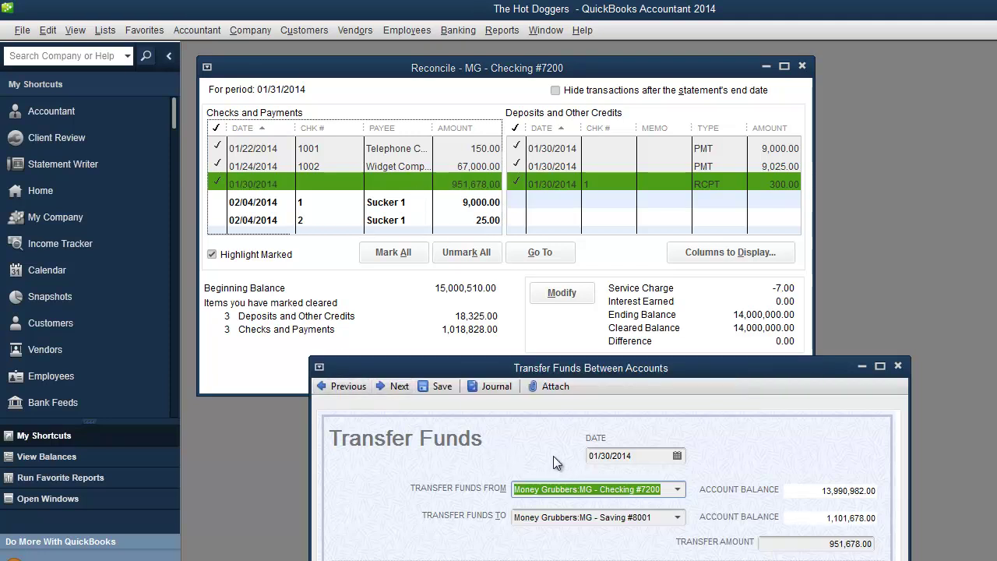
pyautogui.hotkey('ctrl', 'd')
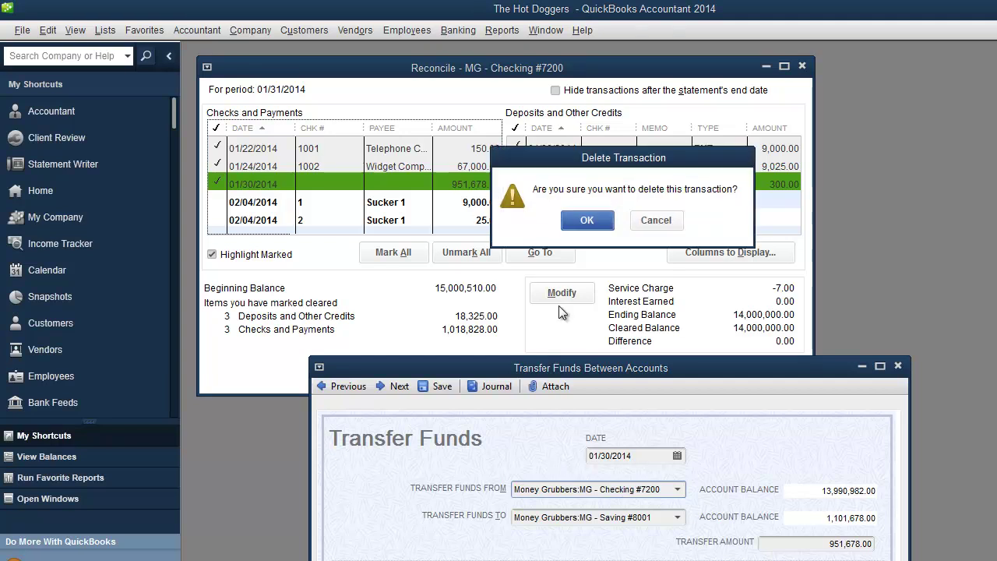
pyautogui.click(581, 221)
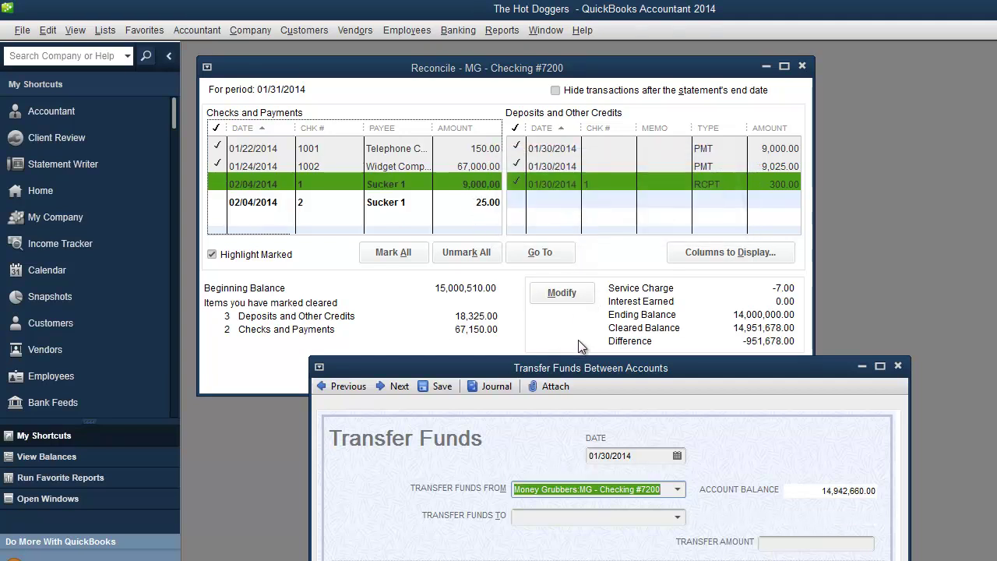
pyautogui.click(624, 345)
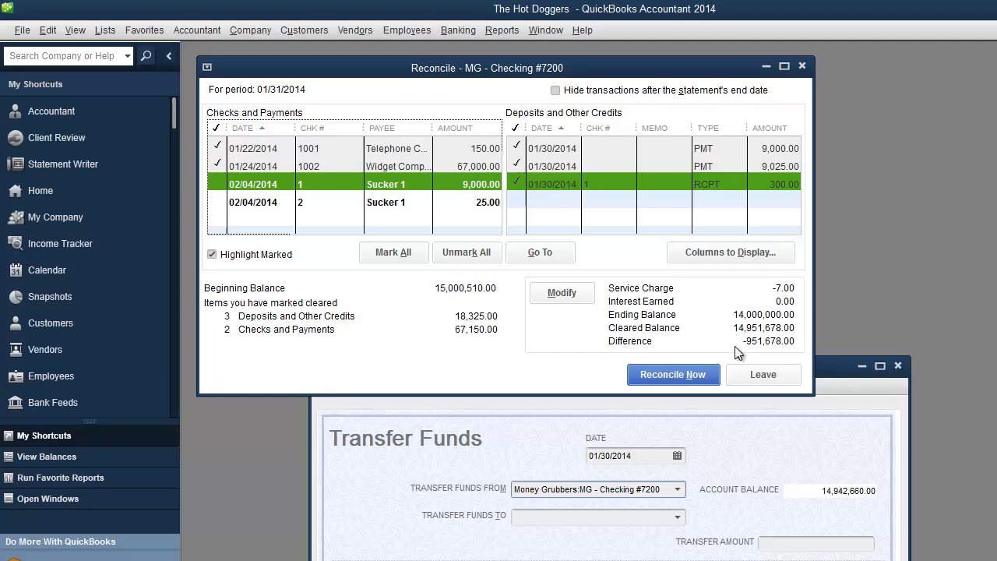
pyautogui.click(835, 377)
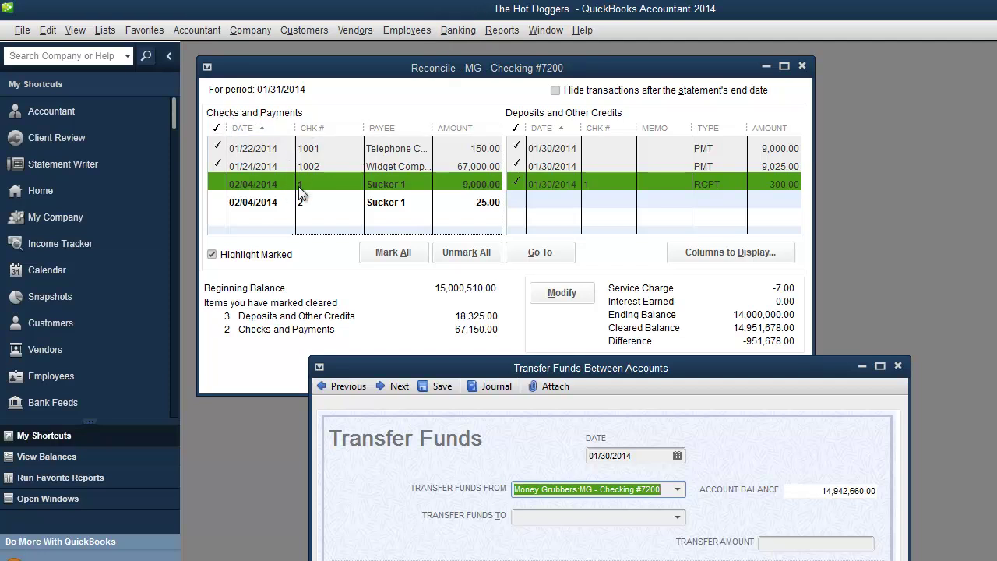
# Open a blank Write Checks form and close it again.
pyautogui.click(459, 30)
pyautogui.click(475, 49)
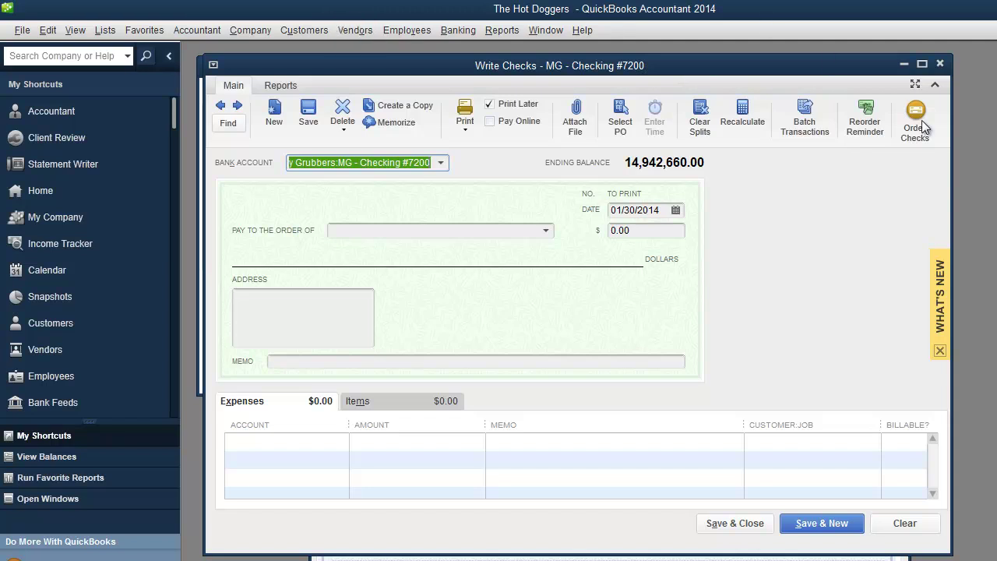
pyautogui.click(939, 64)
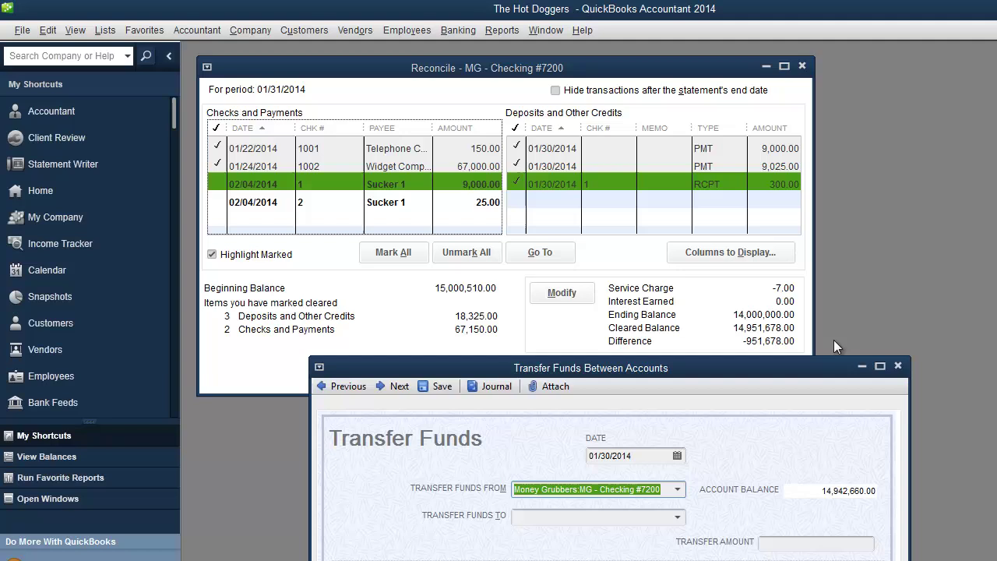
# Close the transfer form and start a deposit into MG - Saving #8001.
pyautogui.click(894, 364)
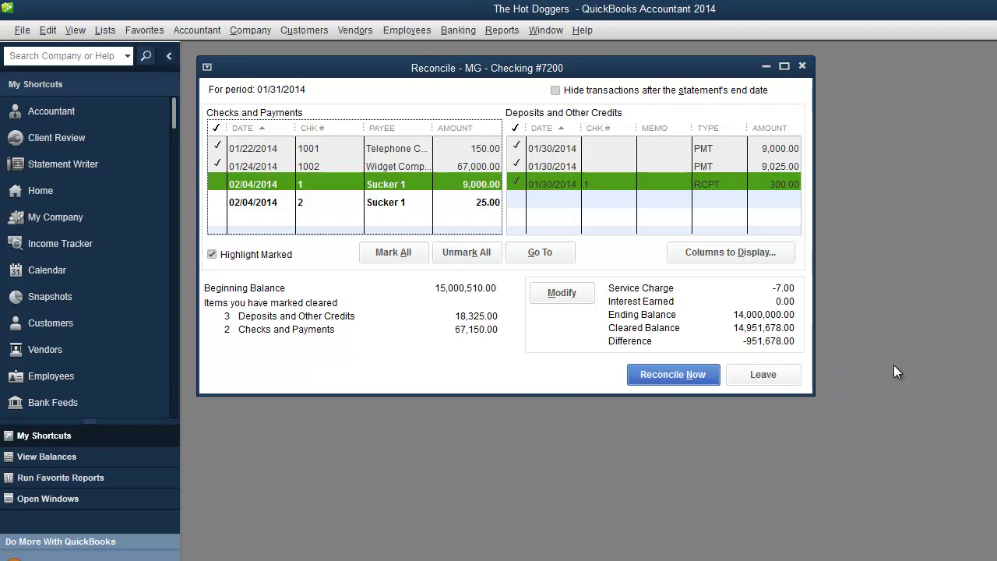
pyautogui.click(460, 32)
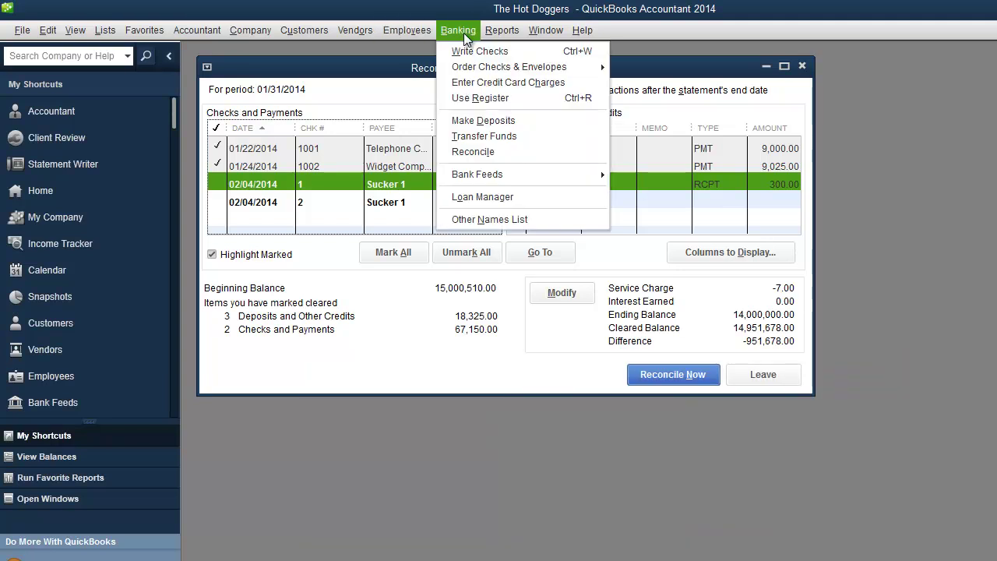
pyautogui.click(483, 120)
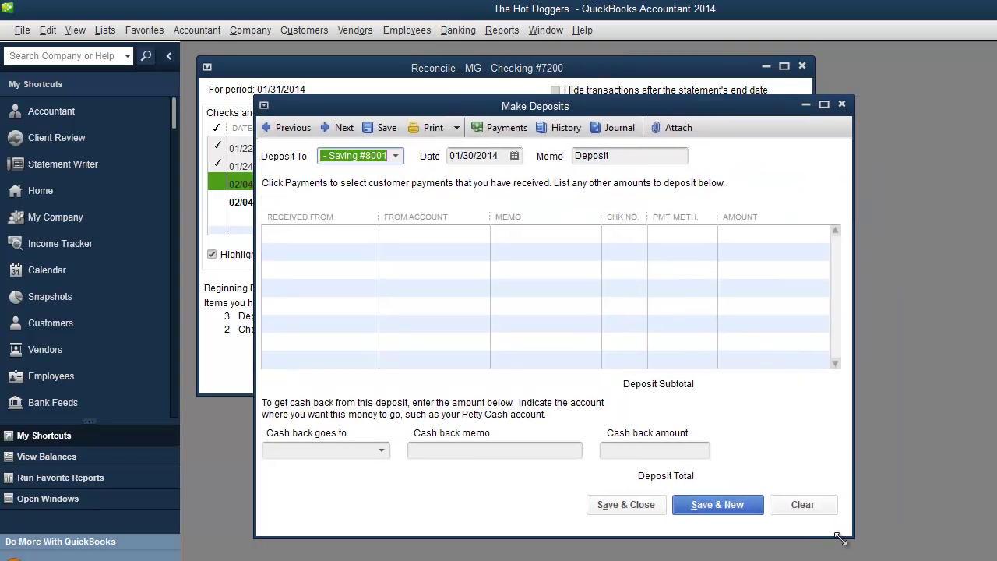
pyautogui.moveTo(852, 536); pyautogui.dragTo(890, 548)
pyautogui.click(398, 156)
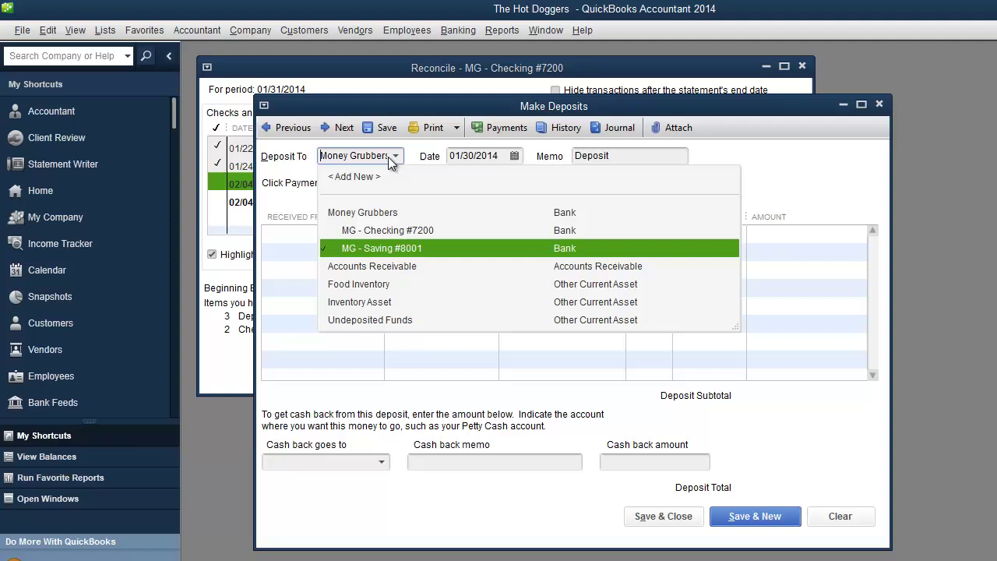
pyautogui.click(374, 187)
# Quick-add a new payer name on the first deposit line as an employee.
pyautogui.click(327, 227)
pyautogui.click(374, 234)
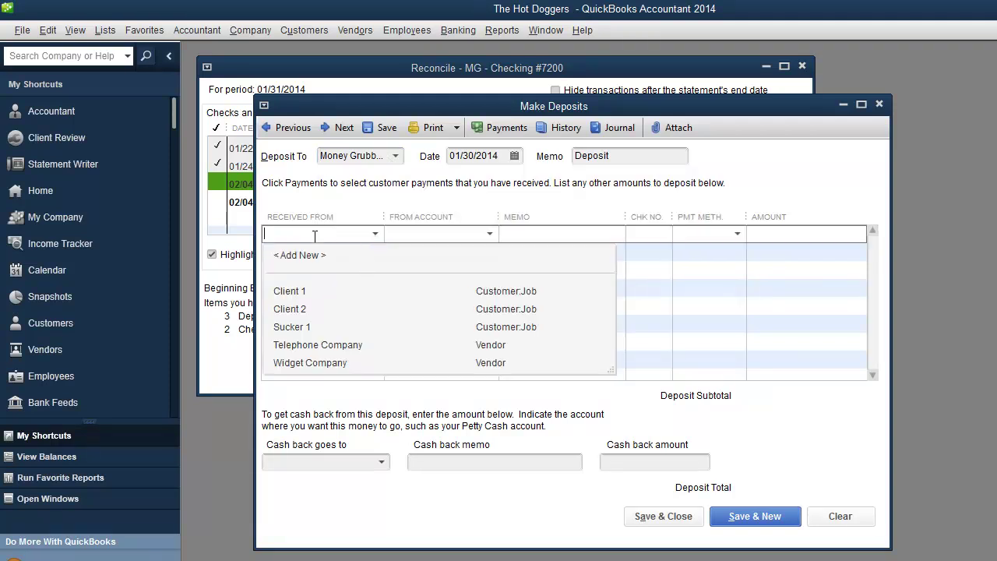
pyautogui.write('My Name')
pyautogui.press('Tab')
pyautogui.press('Return')
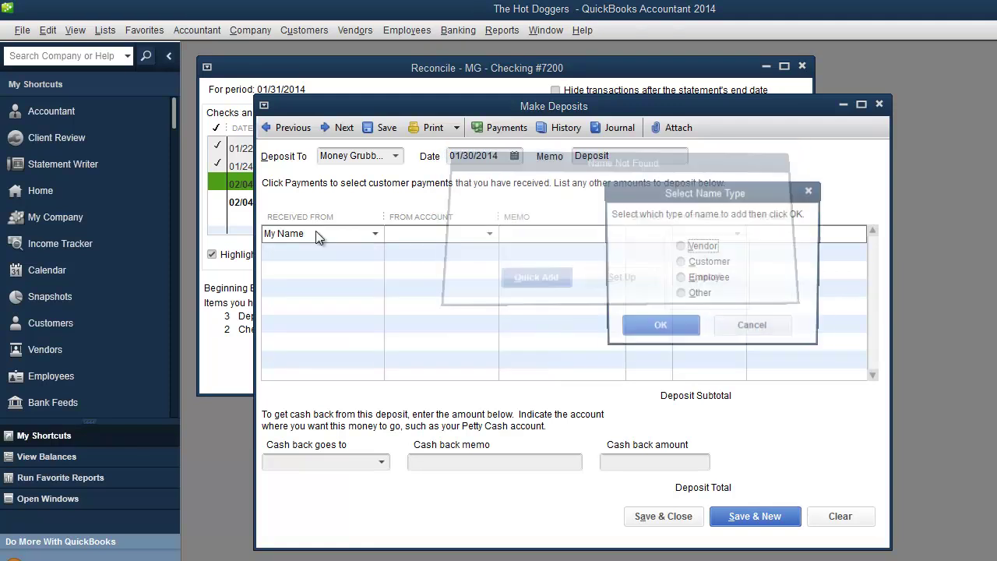
pyautogui.click(680, 278)
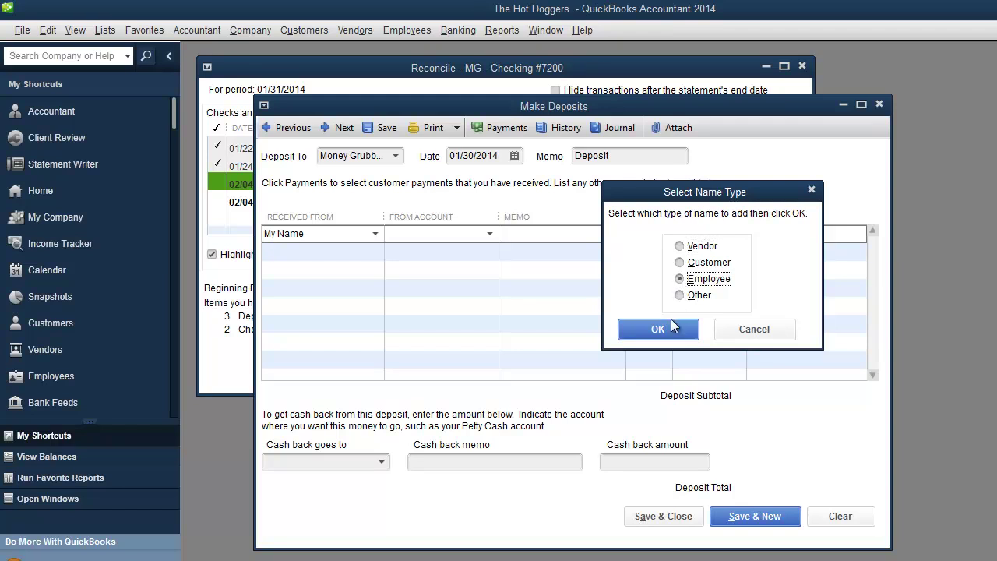
pyautogui.click(673, 327)
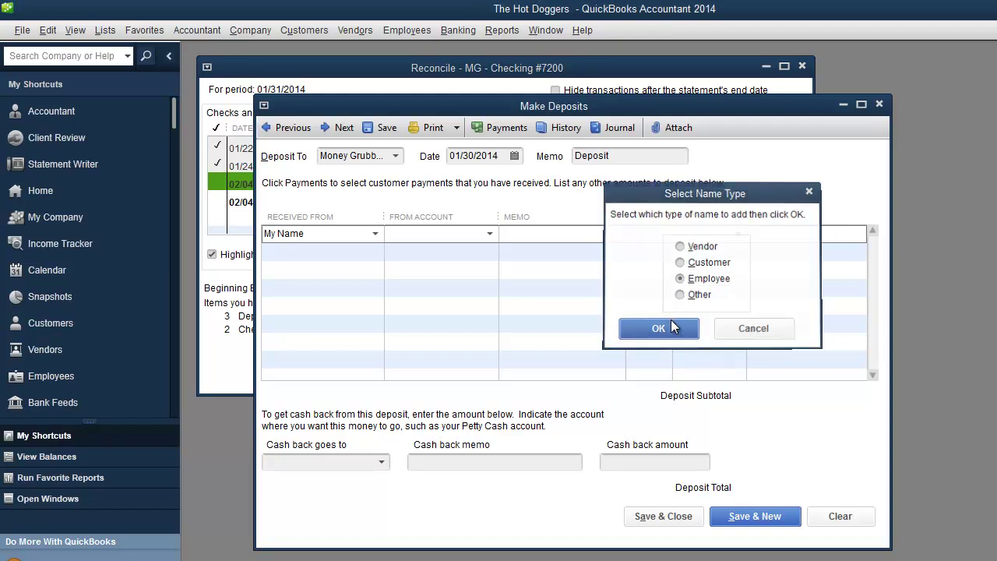
# Choose < Add New > in the From Account list to create a source account.
pyautogui.click(489, 234)
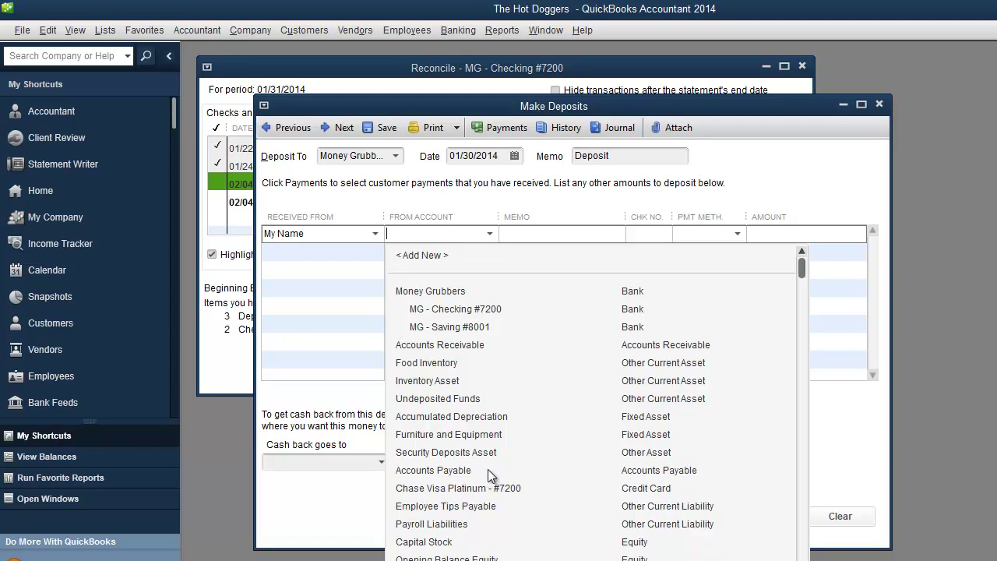
pyautogui.scroll(-1, 488, 463)
pyautogui.scroll(1, 489, 460)
pyautogui.scroll(-1, 465, 439)
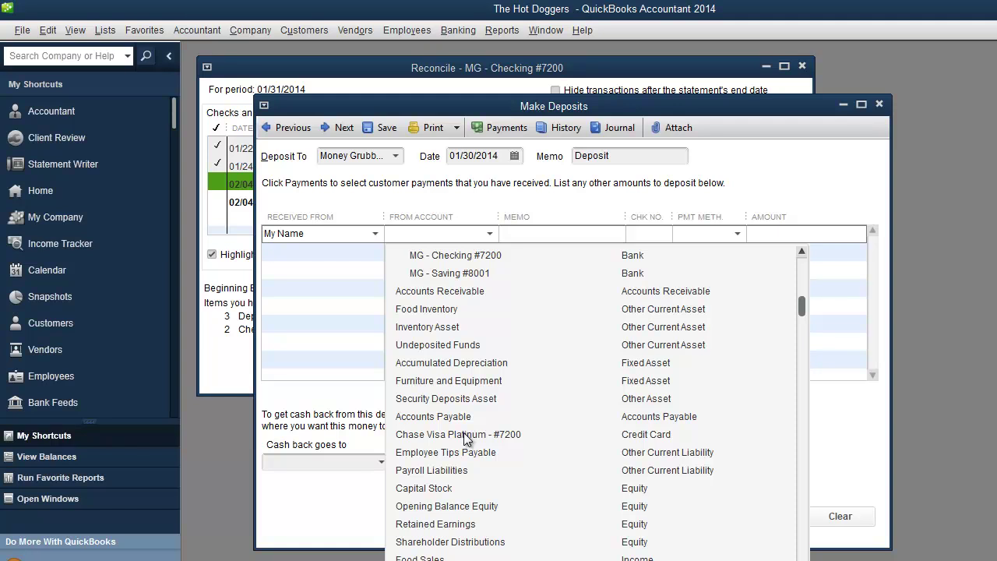
pyautogui.scroll(1, 465, 439)
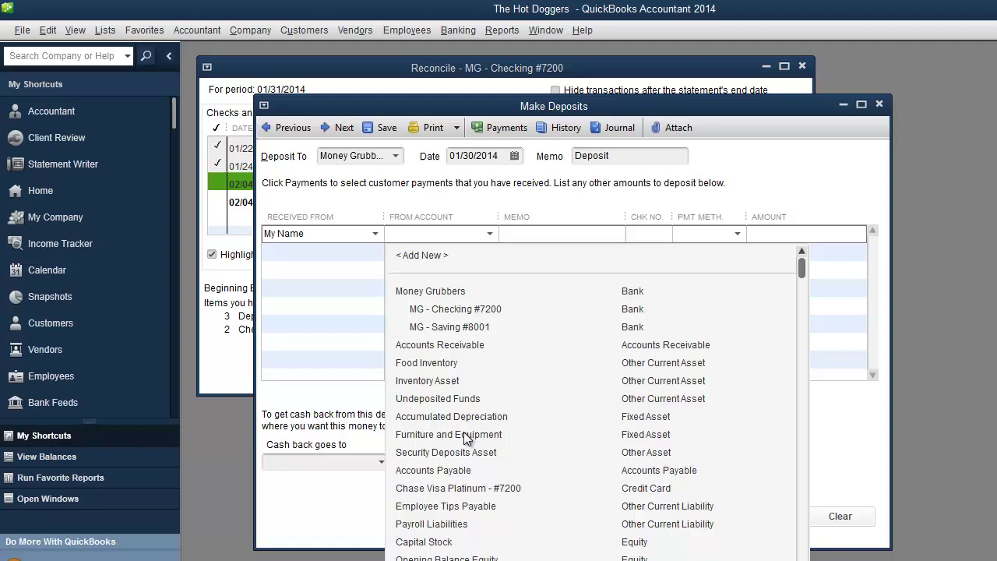
pyautogui.click(426, 256)
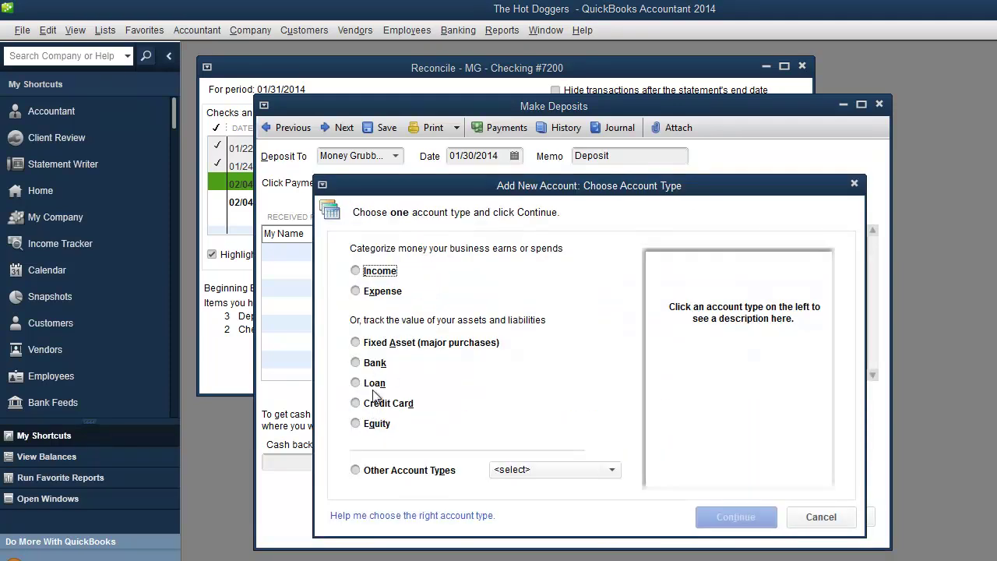
# Add a new Equity-type account named 'Owners Funds' as the deposit's source account.
pyautogui.click(359, 423)
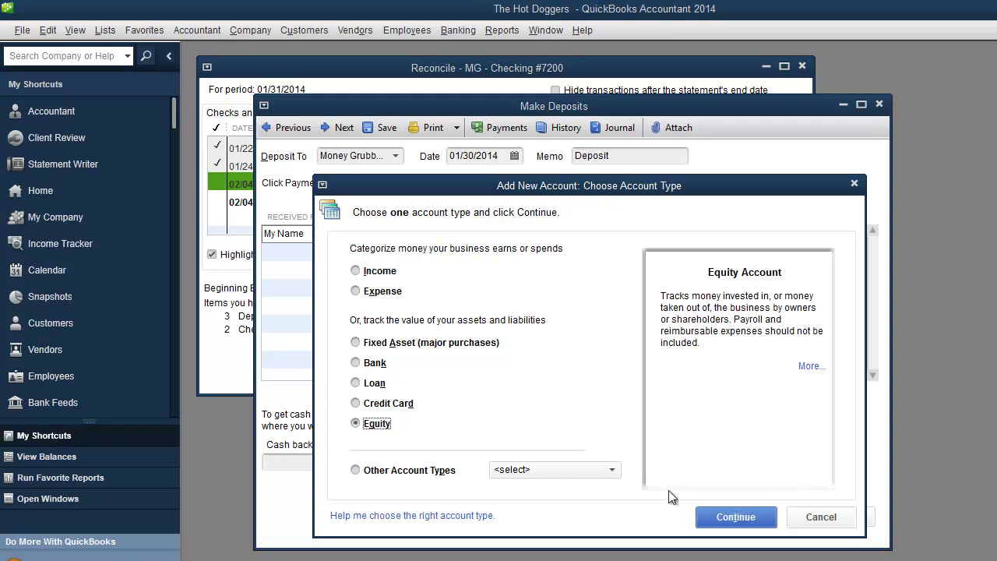
pyautogui.click(735, 519)
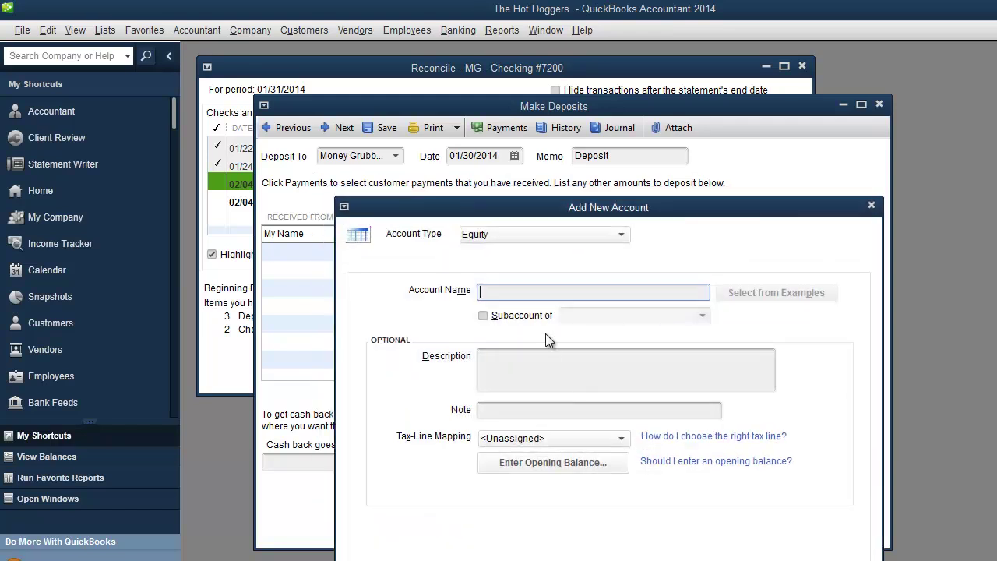
pyautogui.write('My')
pyautogui.write('Equity')
pyautogui.moveTo(524, 291); pyautogui.dragTo(476, 292)
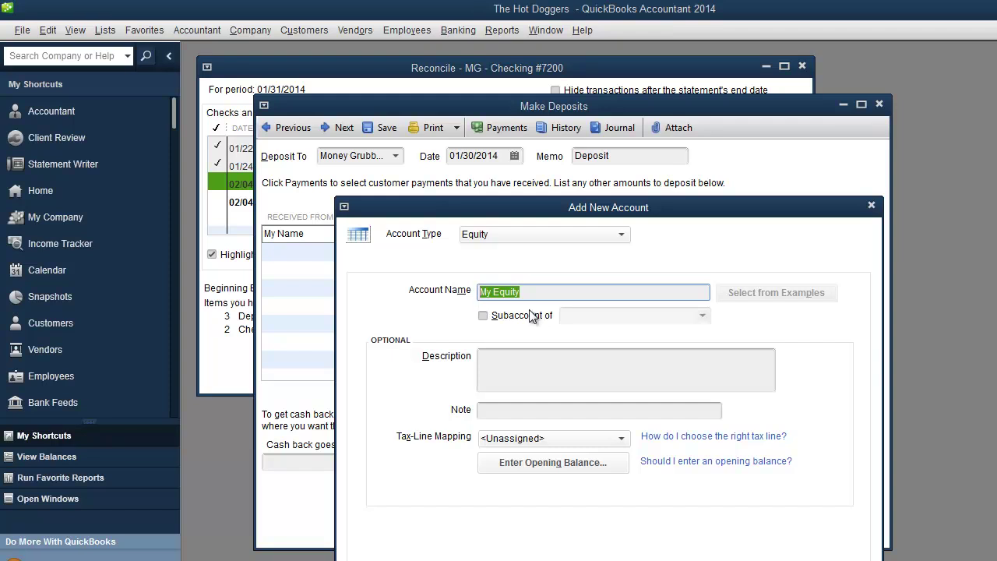
pyautogui.write('Owners')
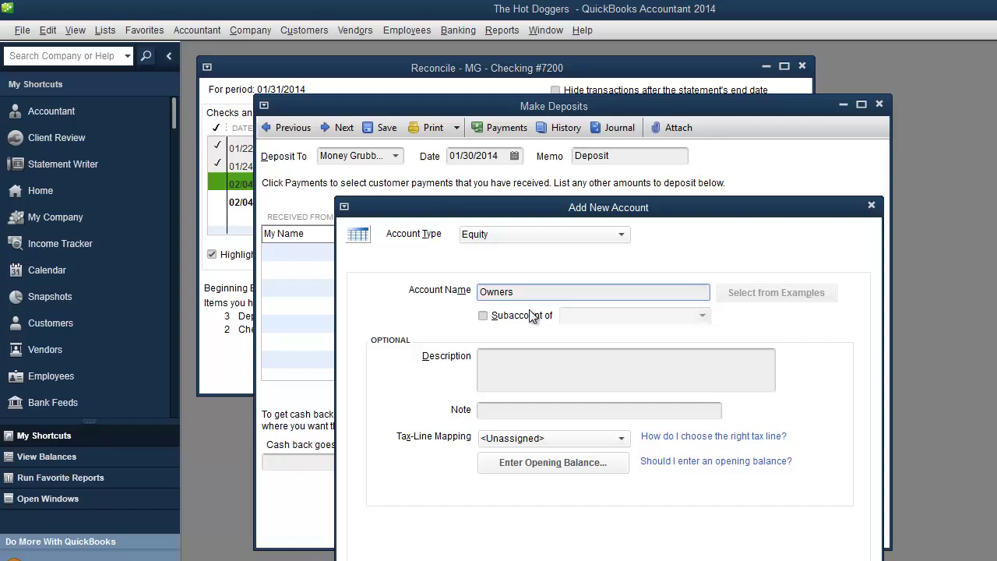
pyautogui.write(' Funds')
pyautogui.press('Return')
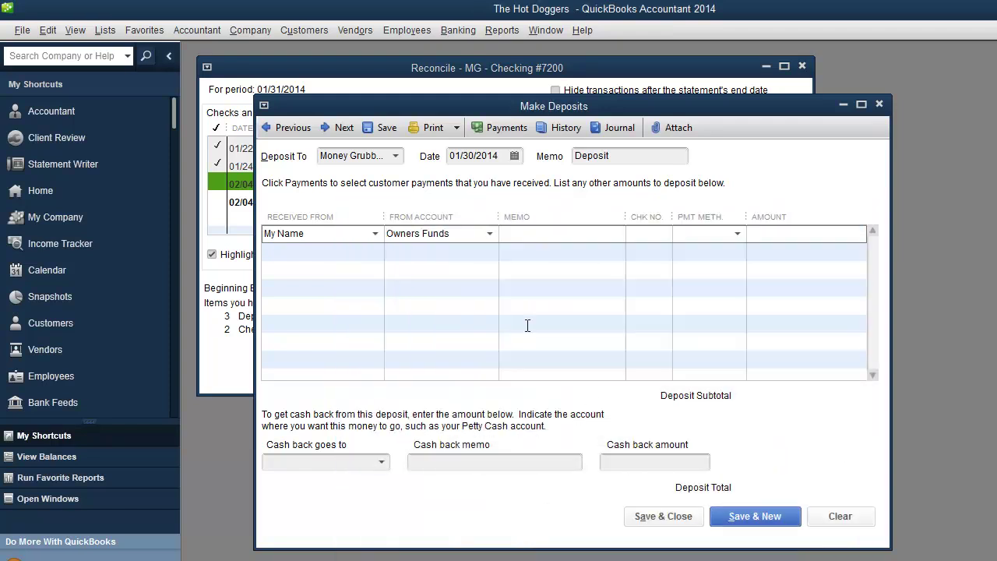
# Keep Owners Funds as source, set payment method Cash and amount 5000, and save the deposit.
pyautogui.click(490, 233)
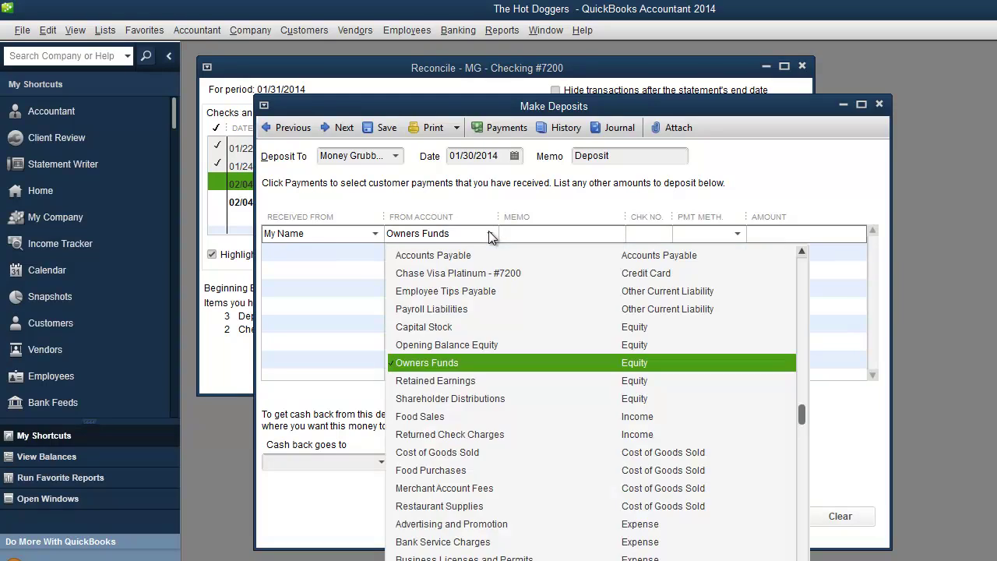
pyautogui.click(639, 365)
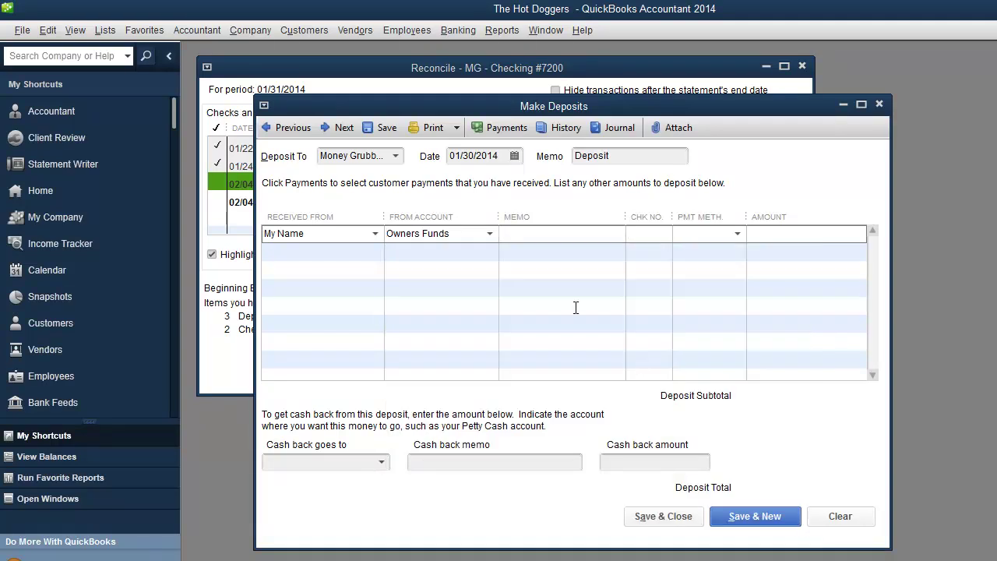
pyautogui.write('Cash')
pyautogui.press('Tab')
pyautogui.write('5000')
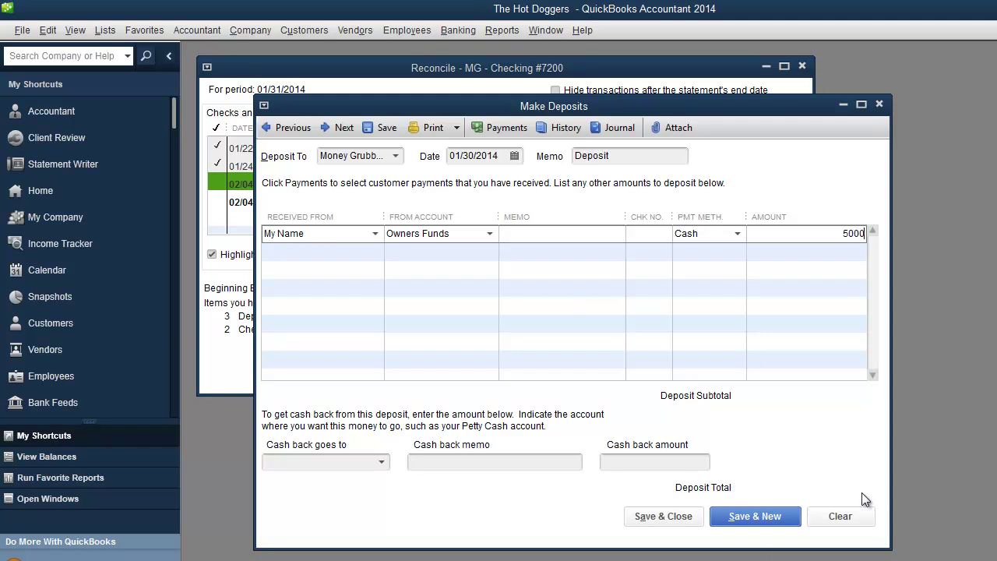
pyautogui.click(669, 517)
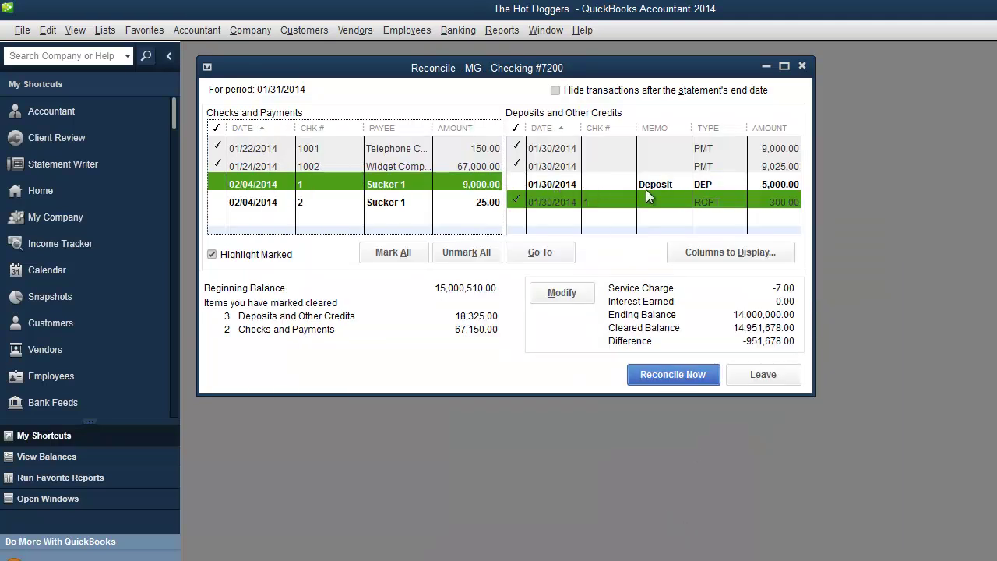
# Check off the 5,000.00 DEP row under Deposits and Other Credits.
pyautogui.click(720, 185)
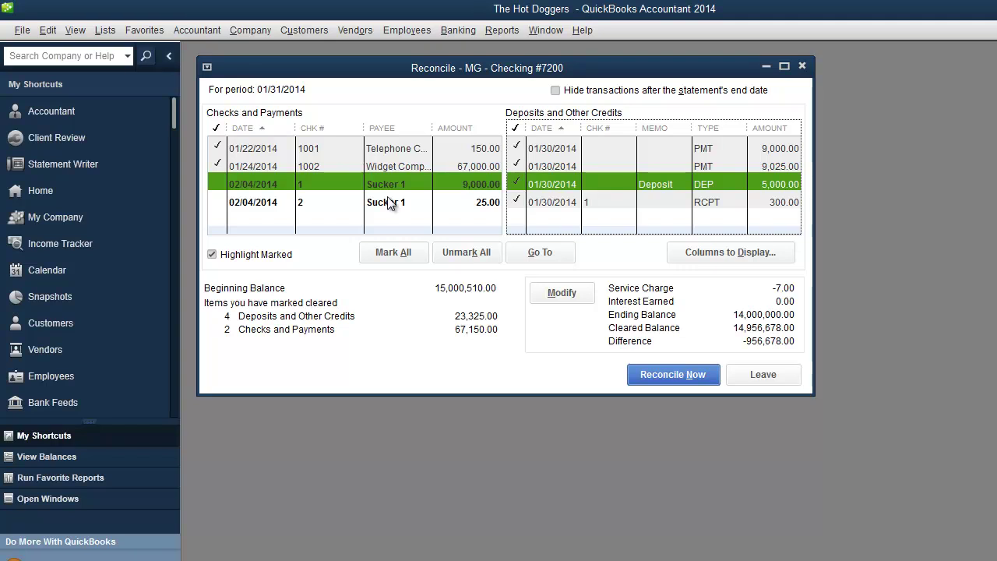
# Save a 956,678.00 transfer from checking to MG - Saving #8001, then mark it cleared.
pyautogui.click(472, 35)
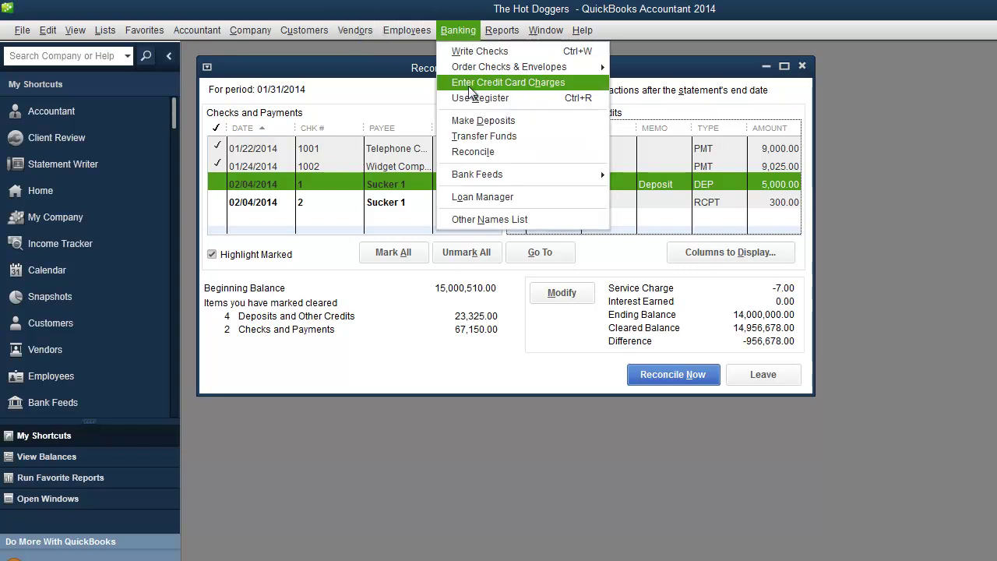
pyautogui.click(481, 134)
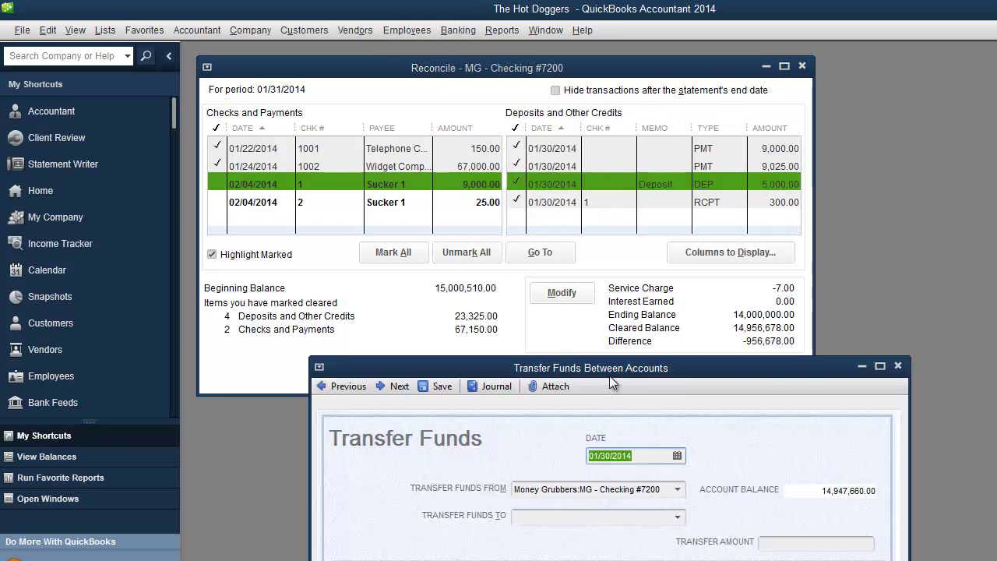
pyautogui.moveTo(609, 376); pyautogui.dragTo(597, 325)
pyautogui.click(666, 466)
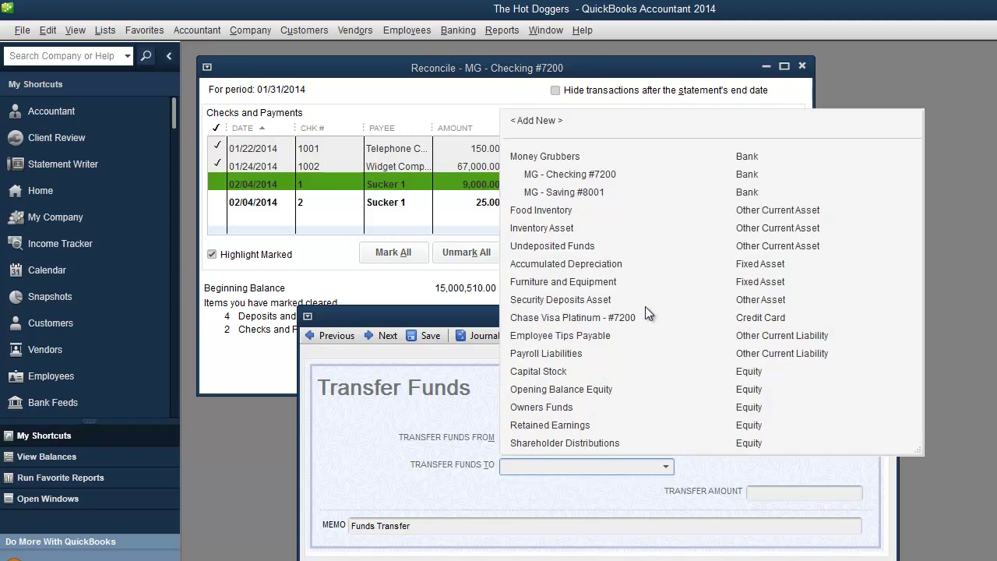
pyautogui.click(588, 198)
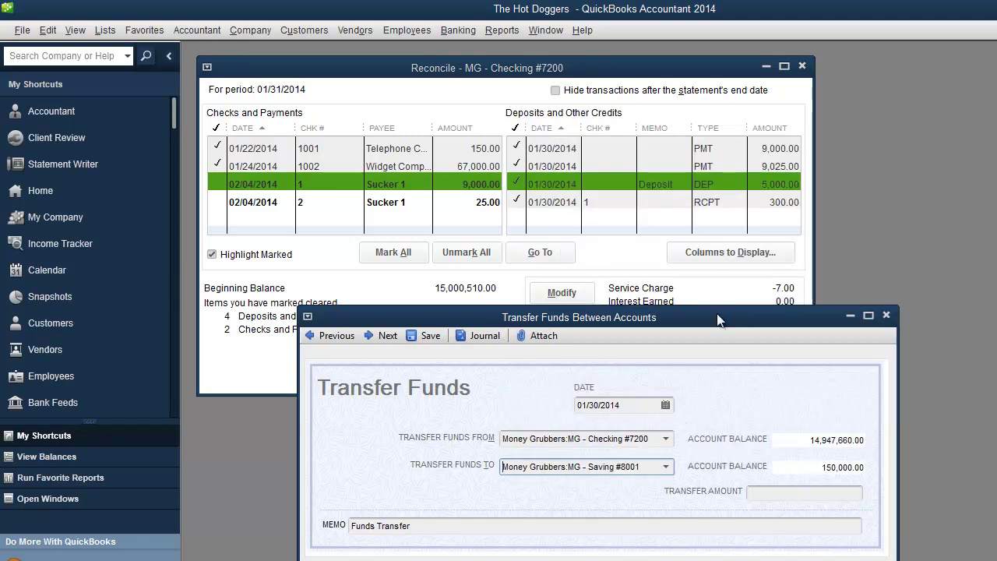
pyautogui.moveTo(717, 313); pyautogui.dragTo(667, 372)
pyautogui.click(746, 547)
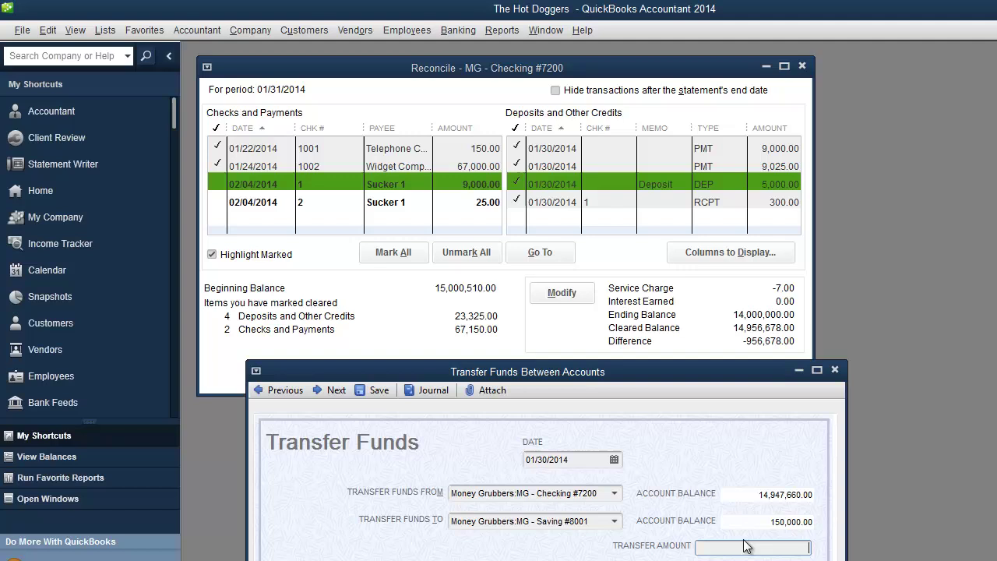
pyautogui.write('956,678')
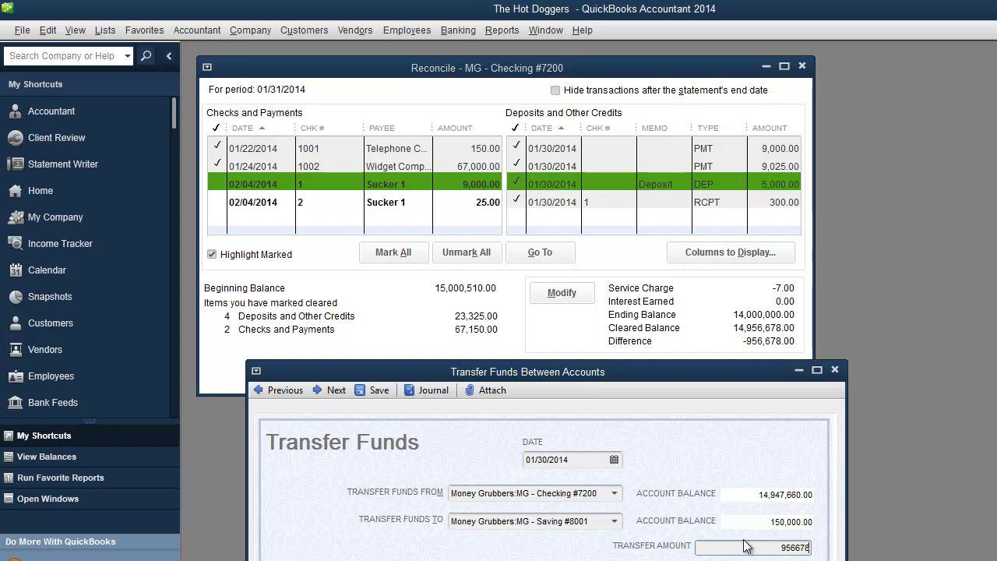
pyautogui.press('Tab')
pyautogui.hotkey('alt', 'a')
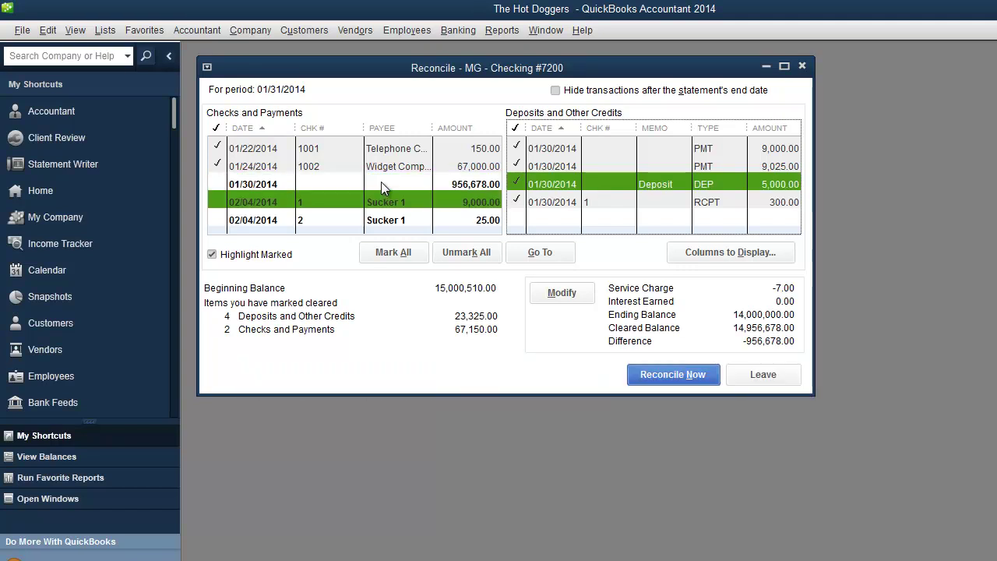
pyautogui.click(381, 184)
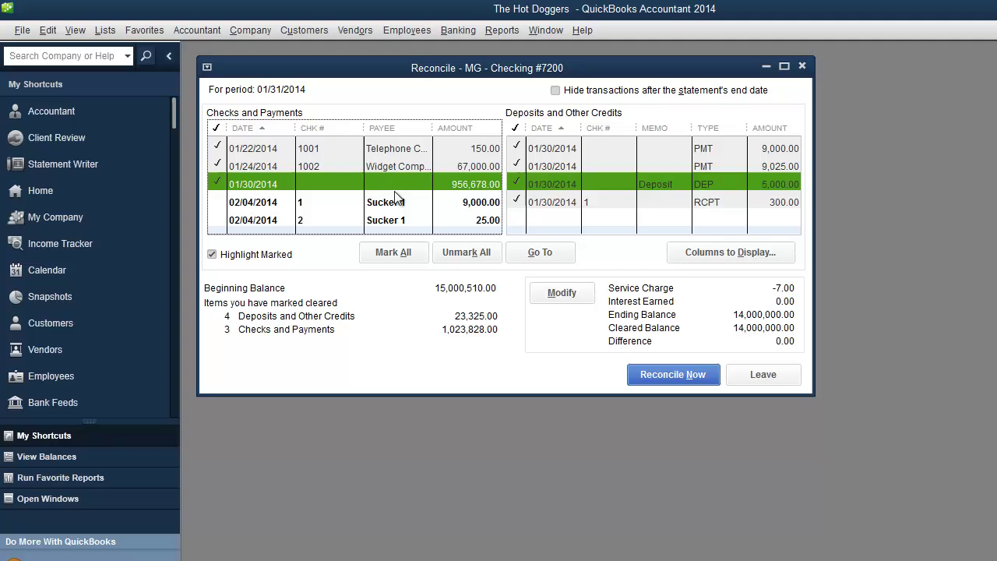
# Reconcile Now and display the Detail reconciliation report for MG - Checking #7200 ending 01/31/2014.
pyautogui.click(669, 374)
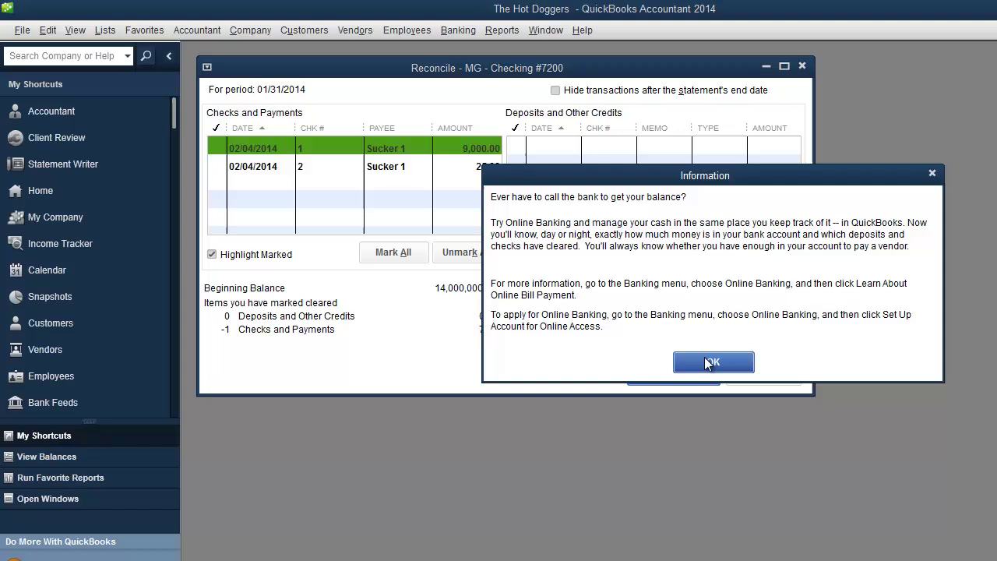
pyautogui.click(713, 362)
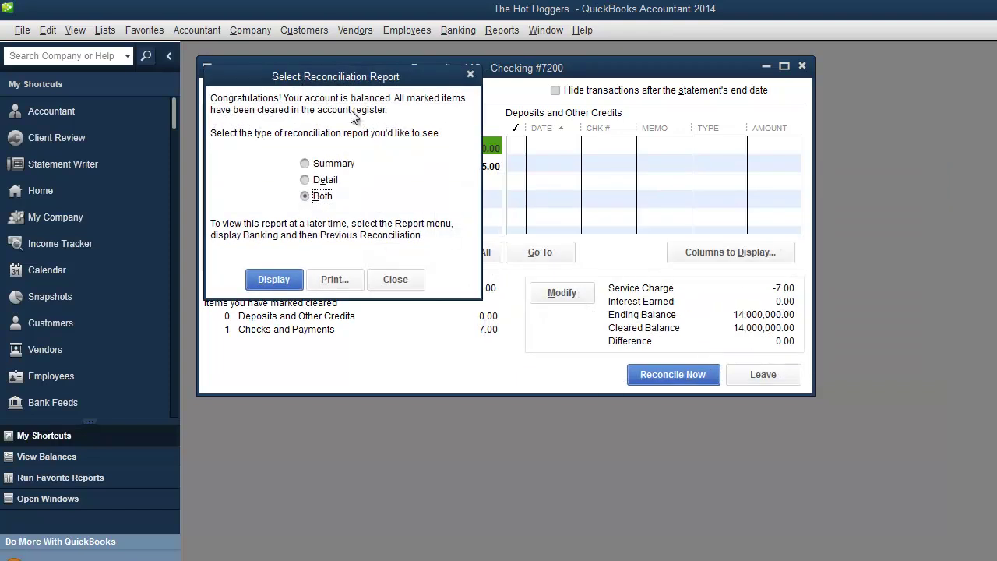
pyautogui.click(306, 179)
pyautogui.click(276, 280)
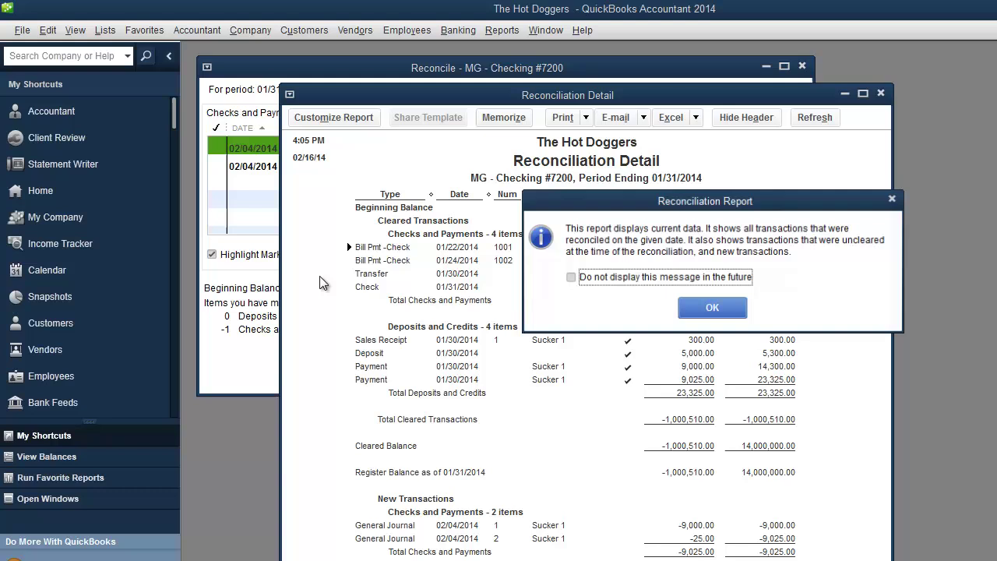
pyautogui.click(705, 311)
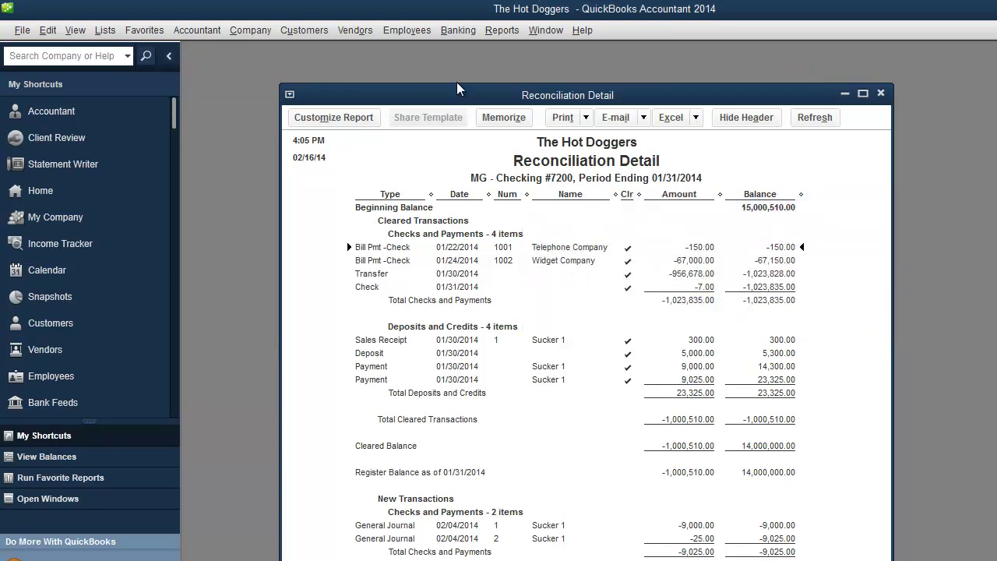
pyautogui.moveTo(457, 93); pyautogui.dragTo(364, 56)
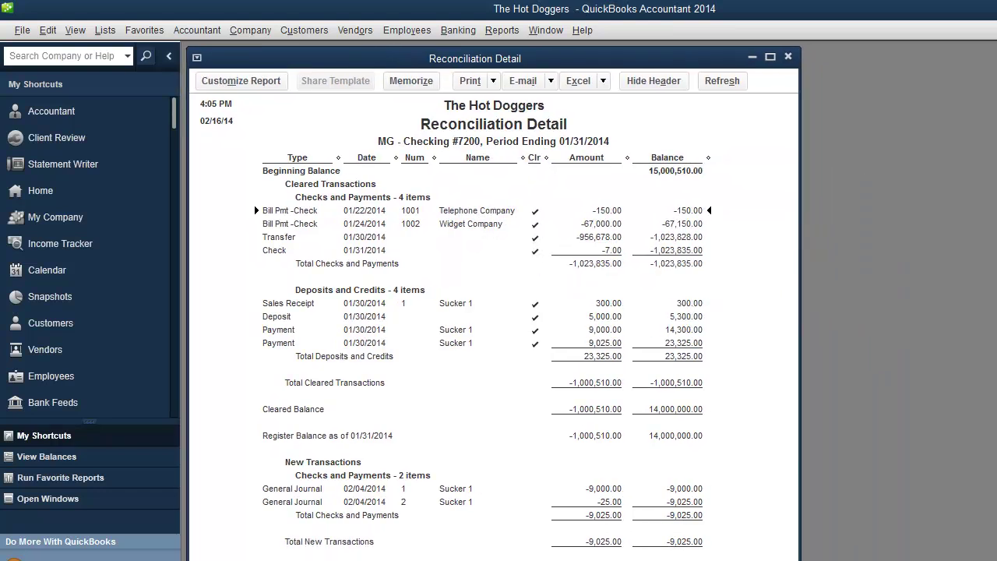
pyautogui.moveTo(799, 560); pyautogui.dragTo(922, 556)
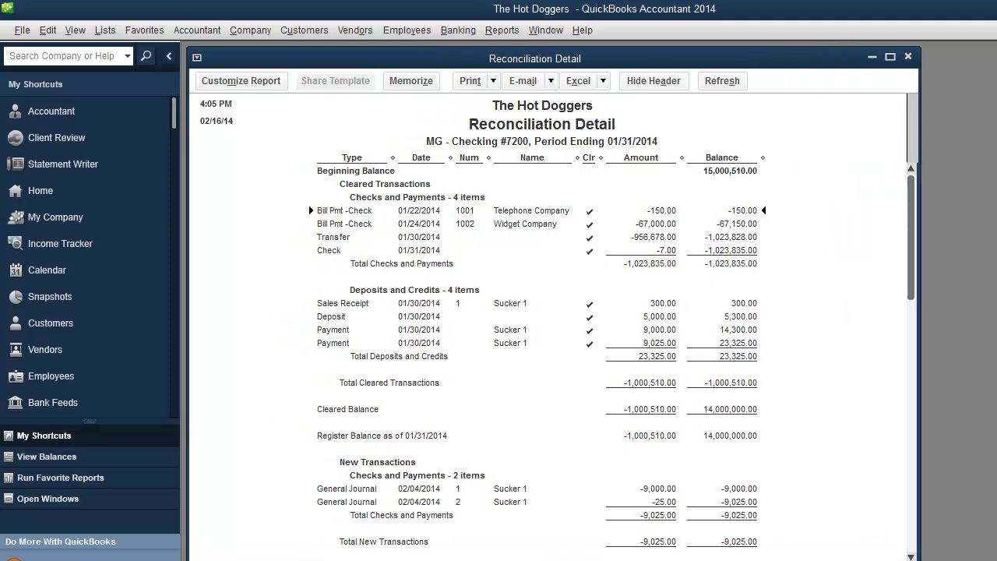
pyautogui.scroll(-1, 492, 280)
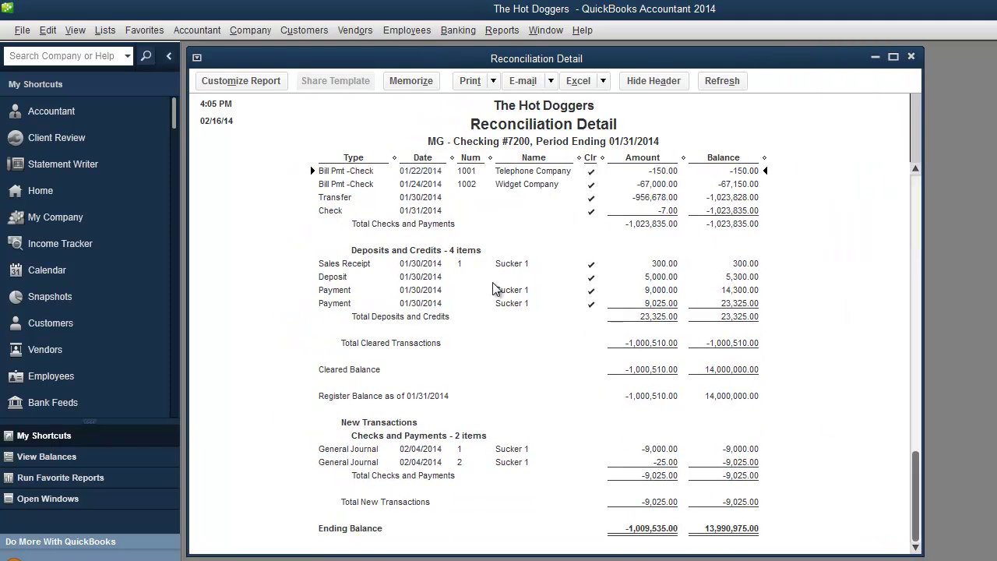
pyautogui.scroll(1, 497, 302)
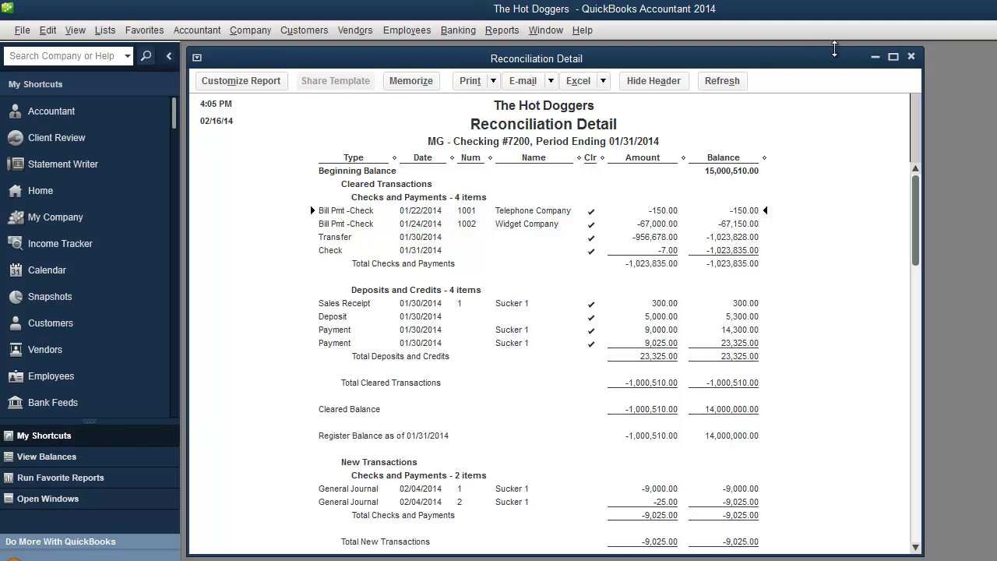
# Close the report, start a new reconciliation, and try Undo Last Reconciliation with nothing to undo.
pyautogui.click(911, 56)
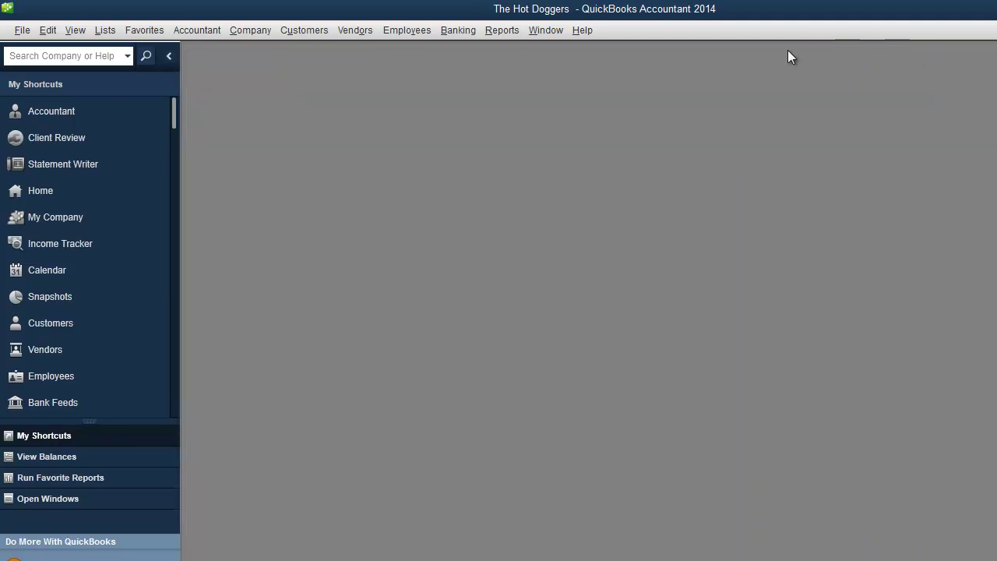
pyautogui.click(470, 35)
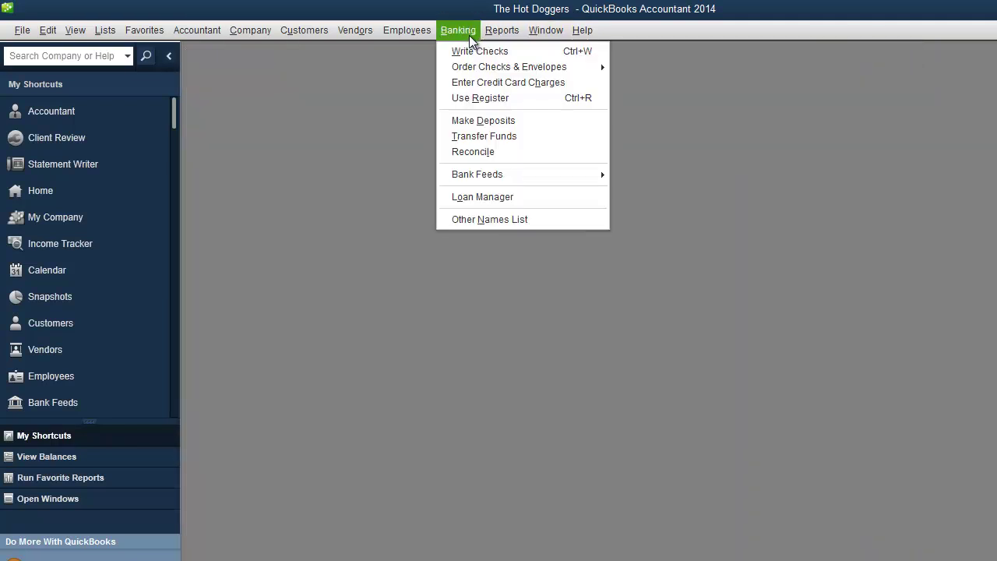
pyautogui.click(471, 155)
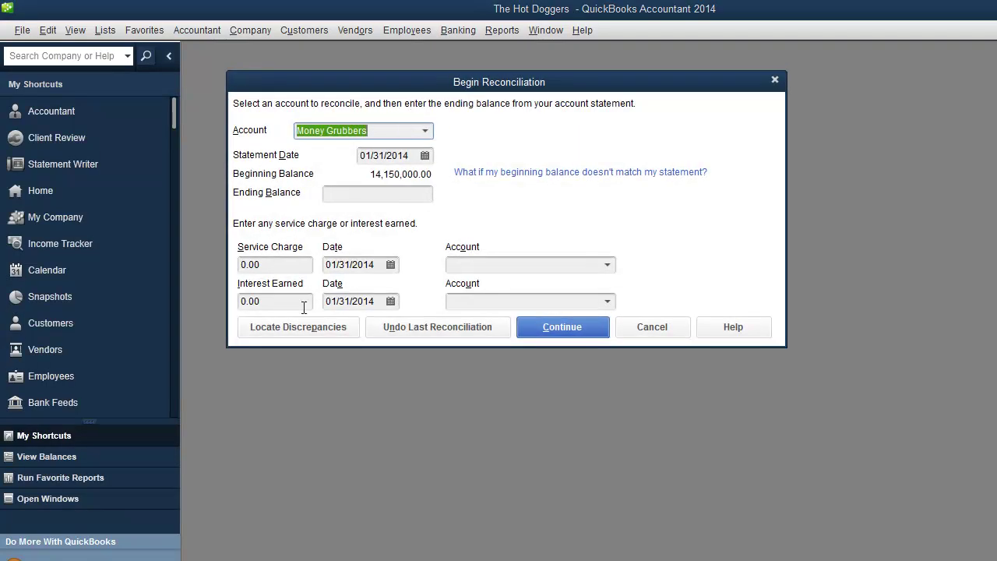
pyautogui.click(414, 325)
pyautogui.click(621, 221)
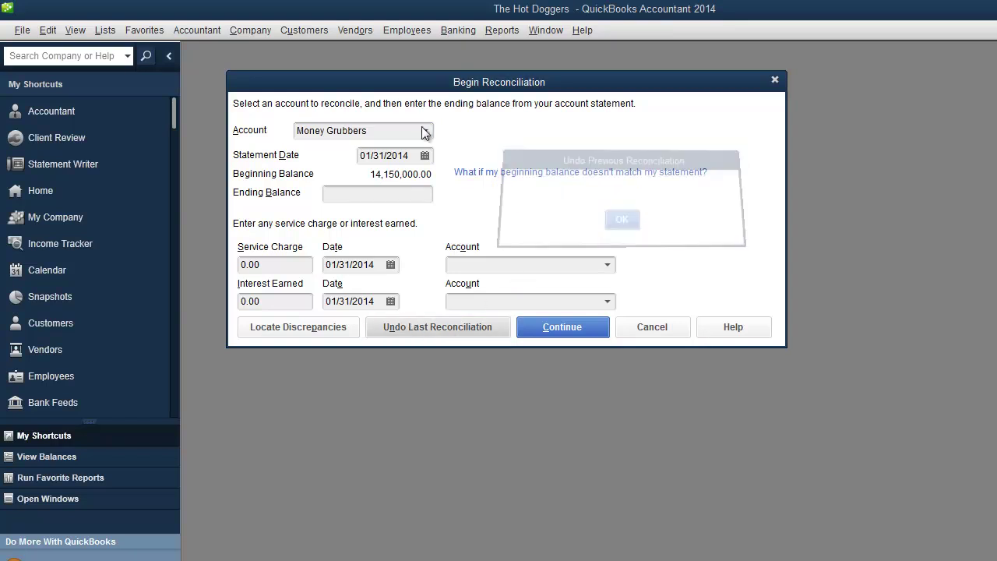
# Select MG - Checking #7200 and preview undoing its last reconciliation, then cancel.
pyautogui.click(425, 130)
pyautogui.click(372, 168)
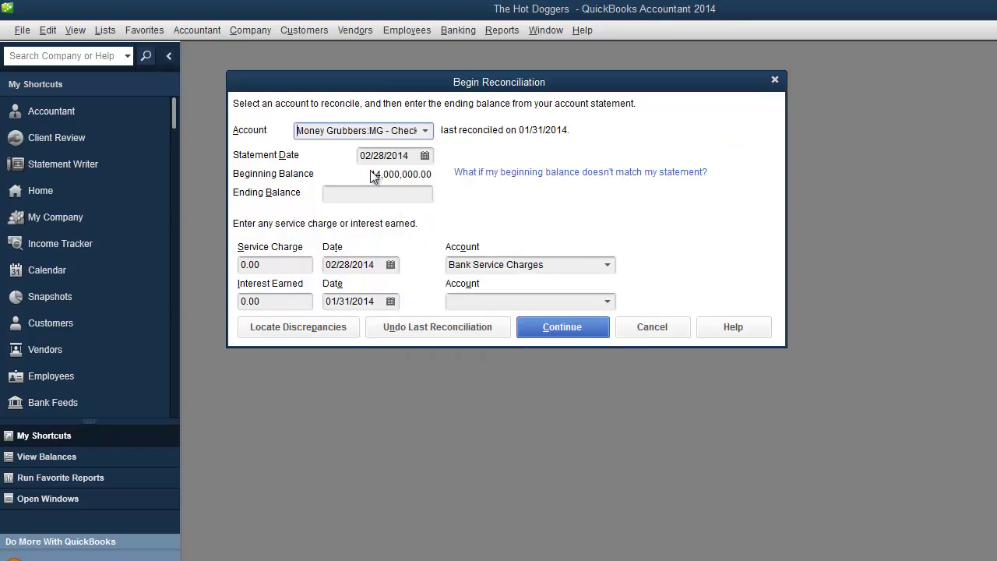
pyautogui.click(441, 334)
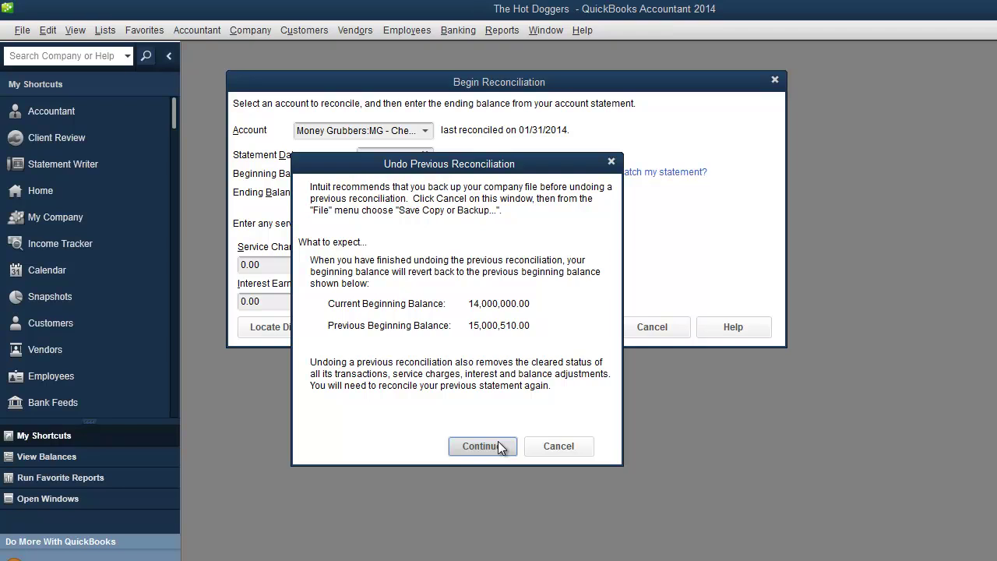
pyautogui.click(558, 446)
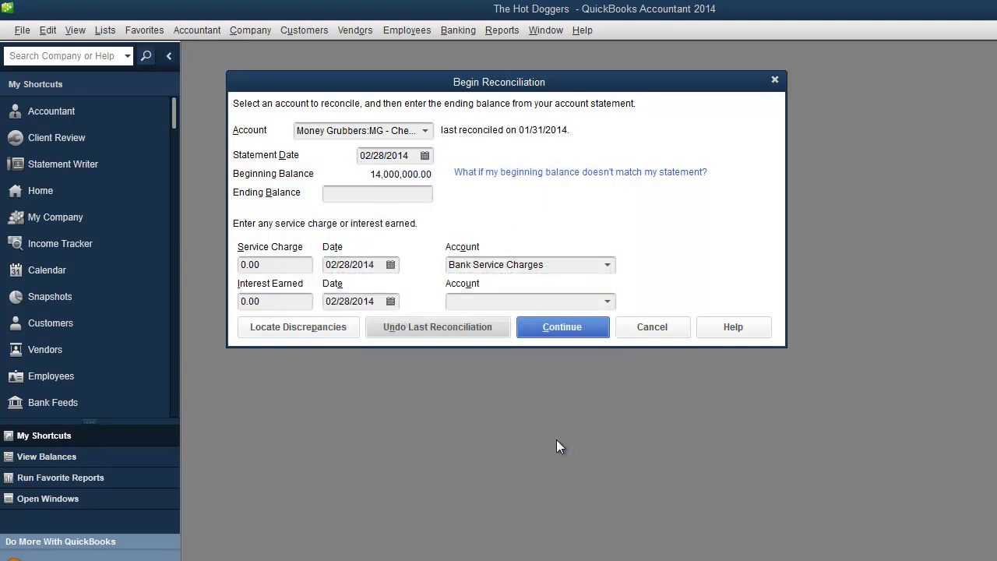
# Select MG - Saving #8001 and set the statement ending balance to 150,001.00.
pyautogui.click(425, 130)
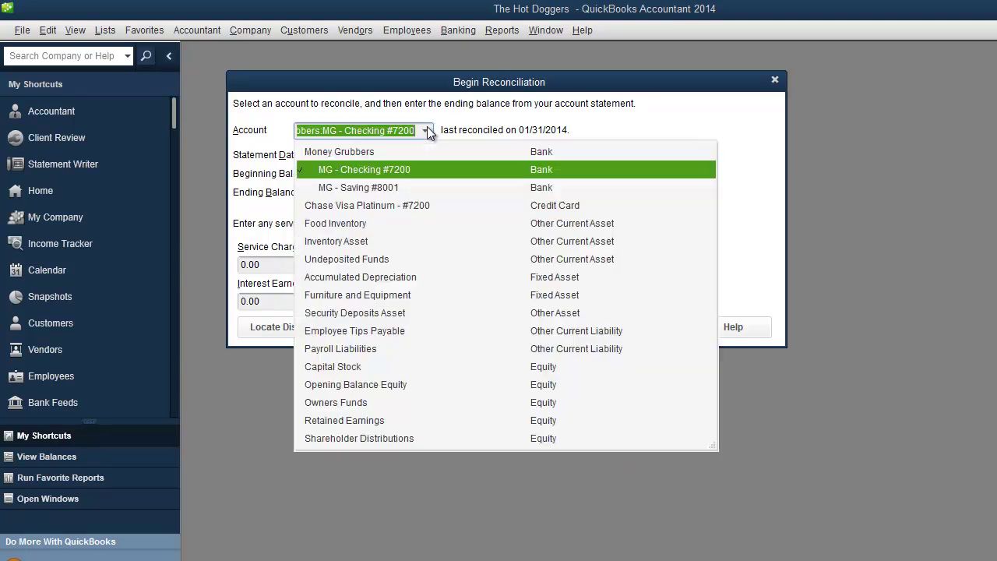
pyautogui.click(363, 192)
pyautogui.click(402, 191)
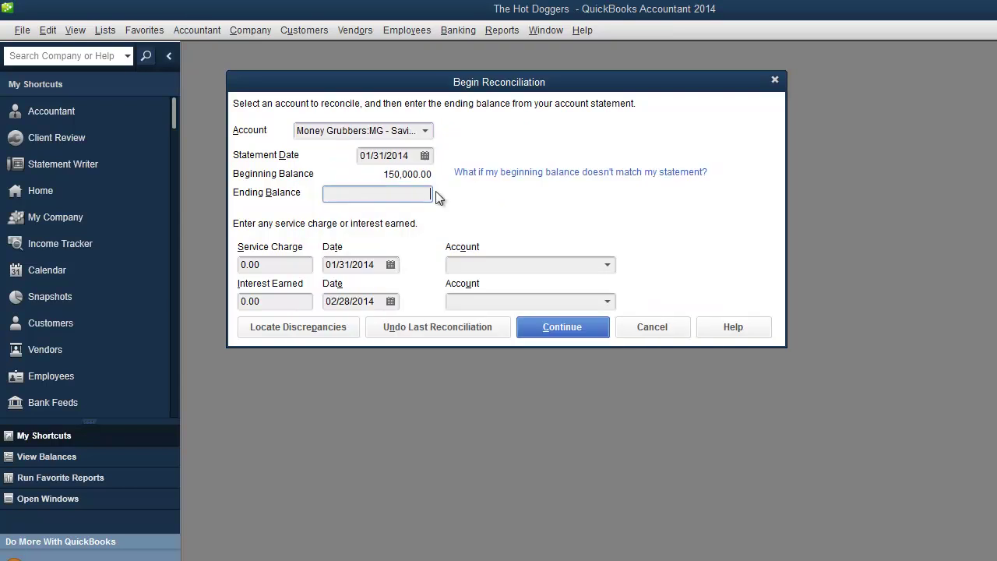
pyautogui.write('15,000,00')
pyautogui.write('1')
pyautogui.press('Tab')
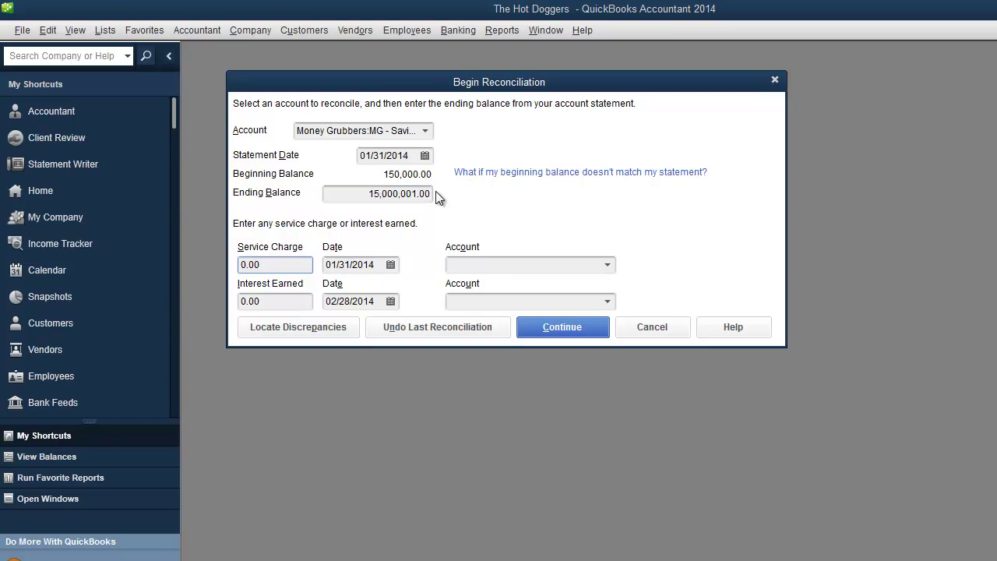
pyautogui.hotkey('shift', 'Tab')
pyautogui.write('150')
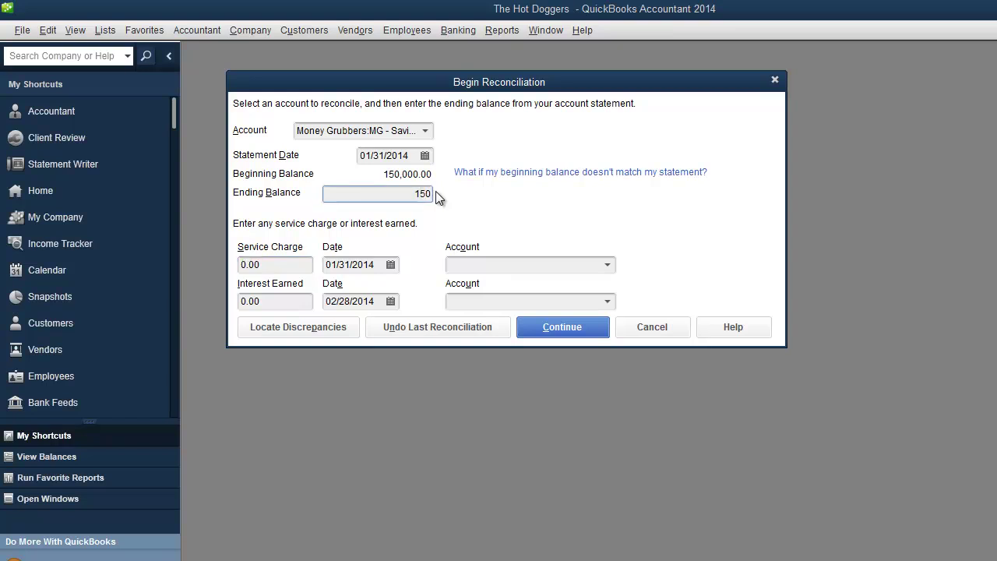
pyautogui.press('Tab')
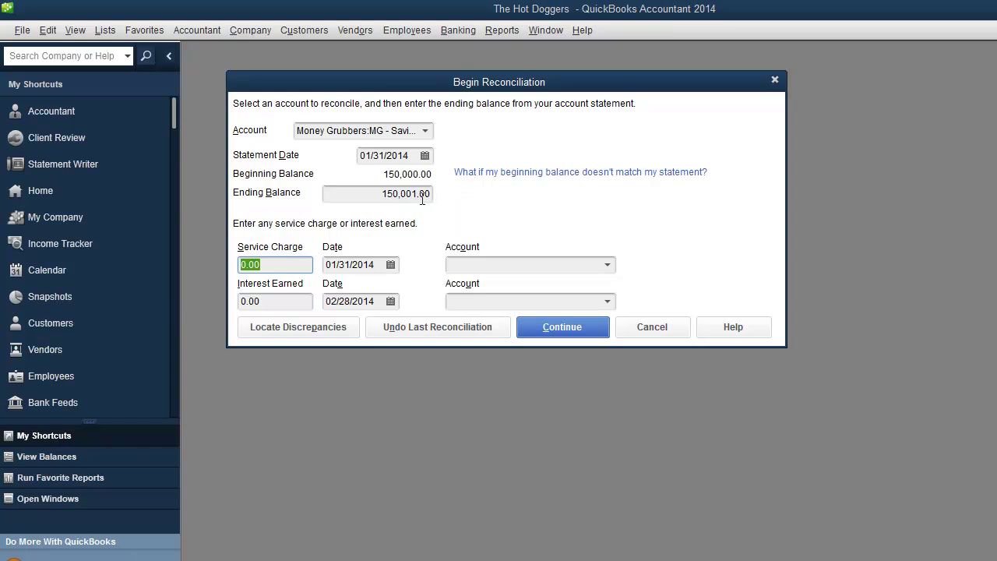
# Enter 1.00 interest earned dated 01/31/2014 and browse the interest account list.
pyautogui.click(267, 302)
pyautogui.write('1.00')
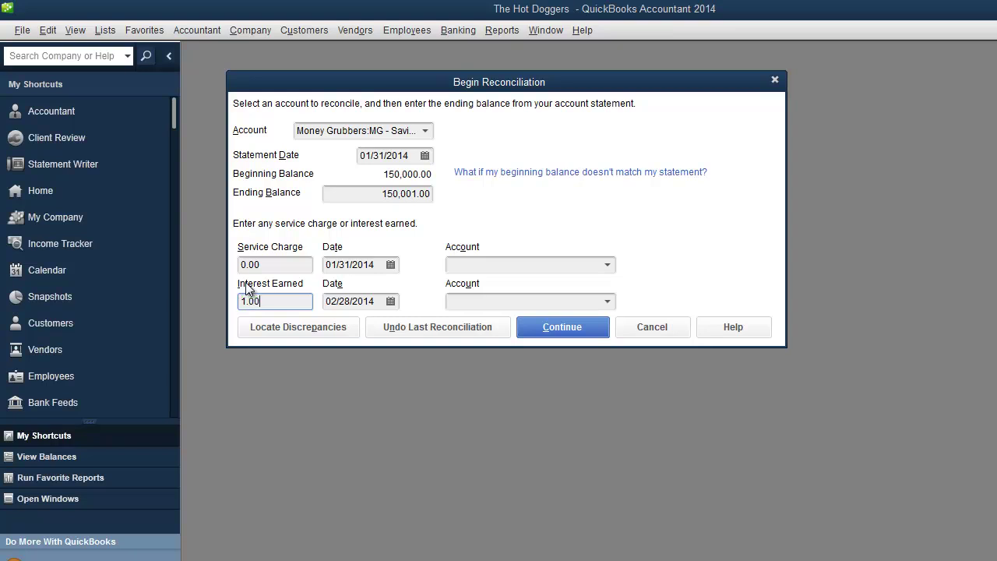
pyautogui.press('Tab')
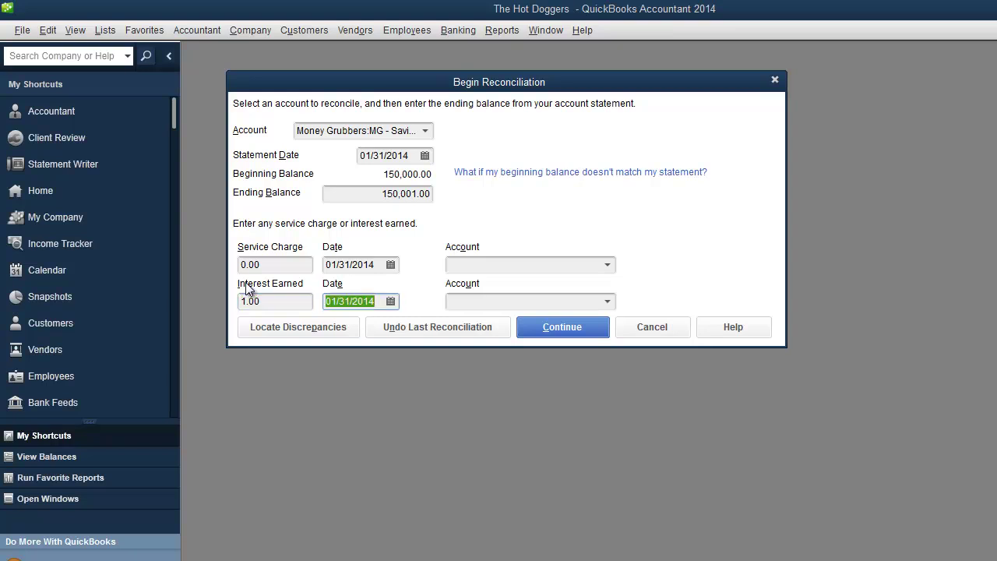
pyautogui.press('Tab')
pyautogui.click(607, 302)
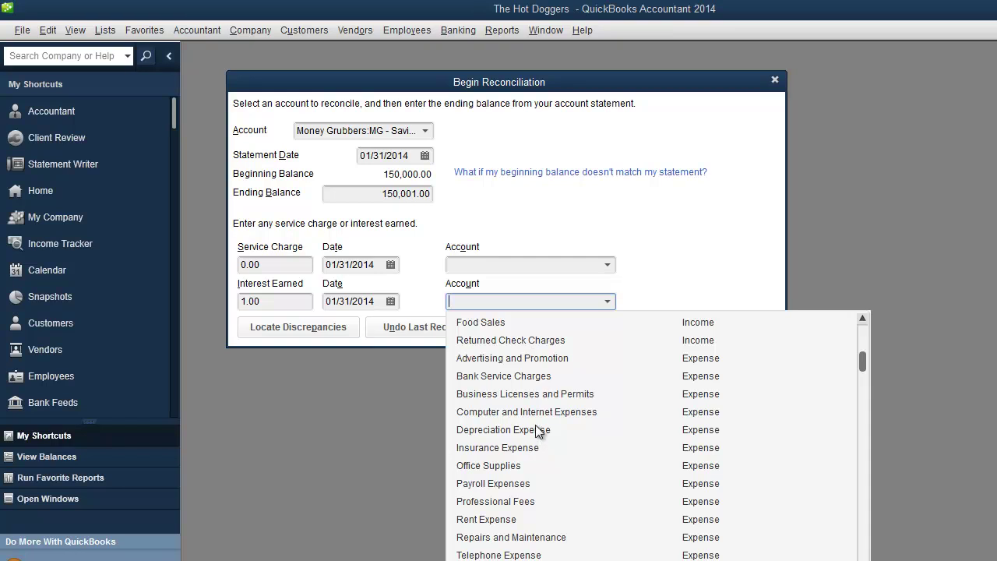
pyautogui.scroll(1, 538, 433)
pyautogui.scroll(-1, 534, 436)
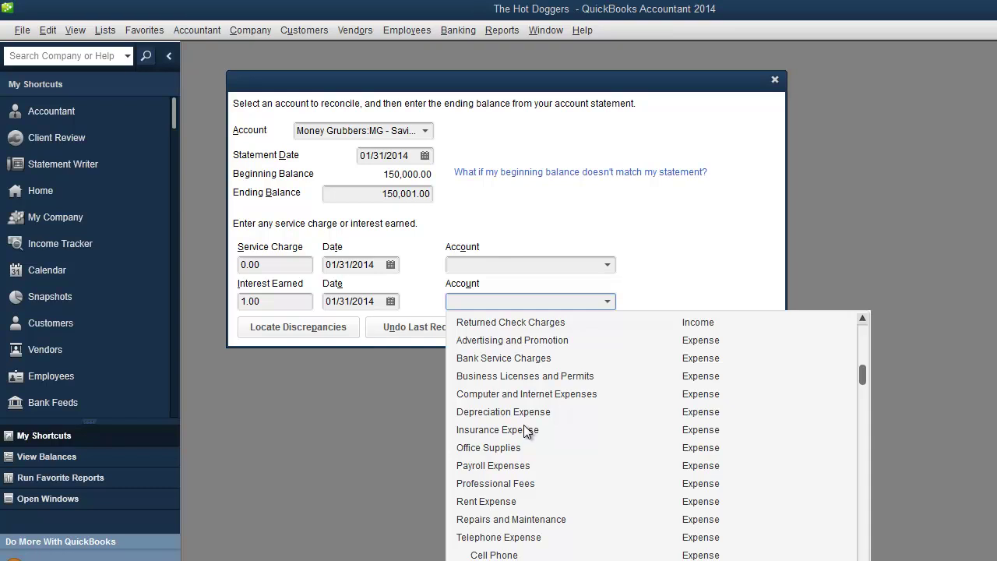
pyautogui.scroll(-5, 525, 427)
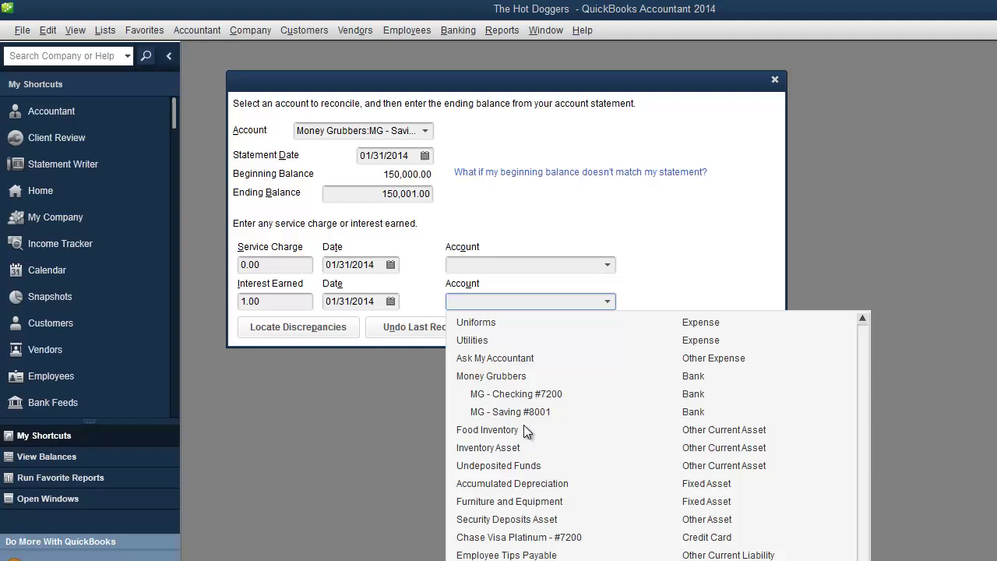
pyautogui.scroll(6, 525, 429)
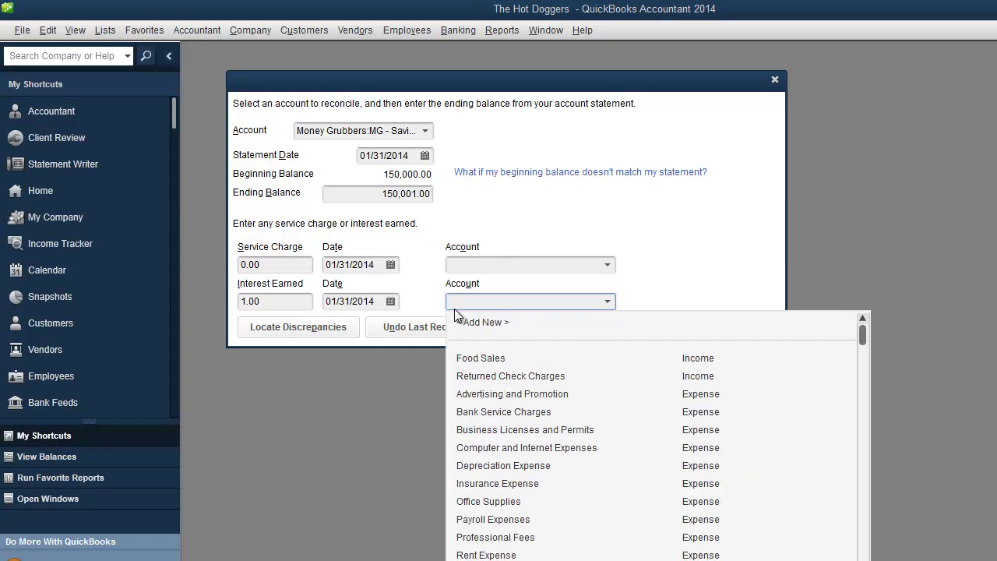
# Create a top-level Other Income account 'Bank Interest Income' for the 1.00 interest earned.
pyautogui.click(480, 323)
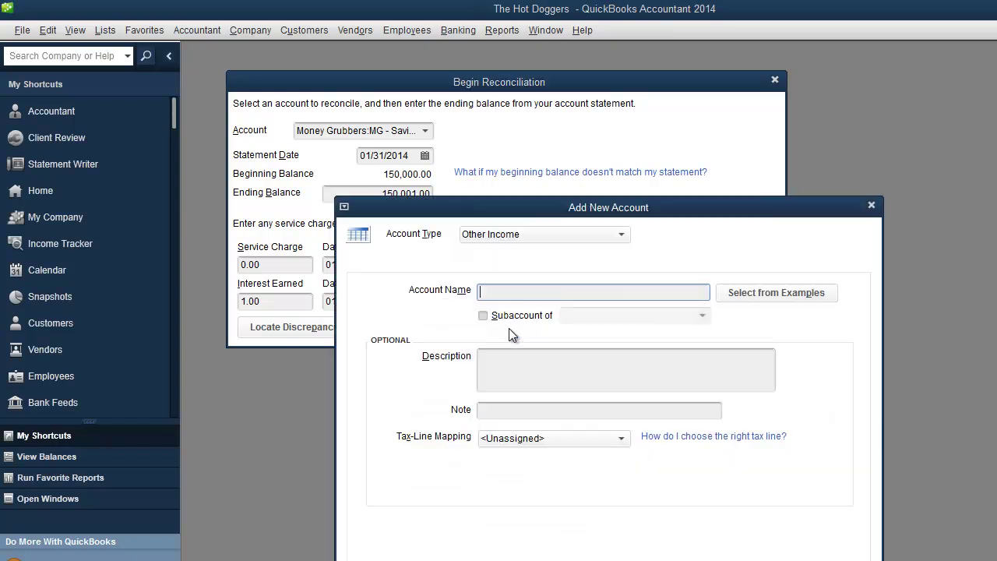
pyautogui.write('Bank Interest Income')
pyautogui.click(483, 317)
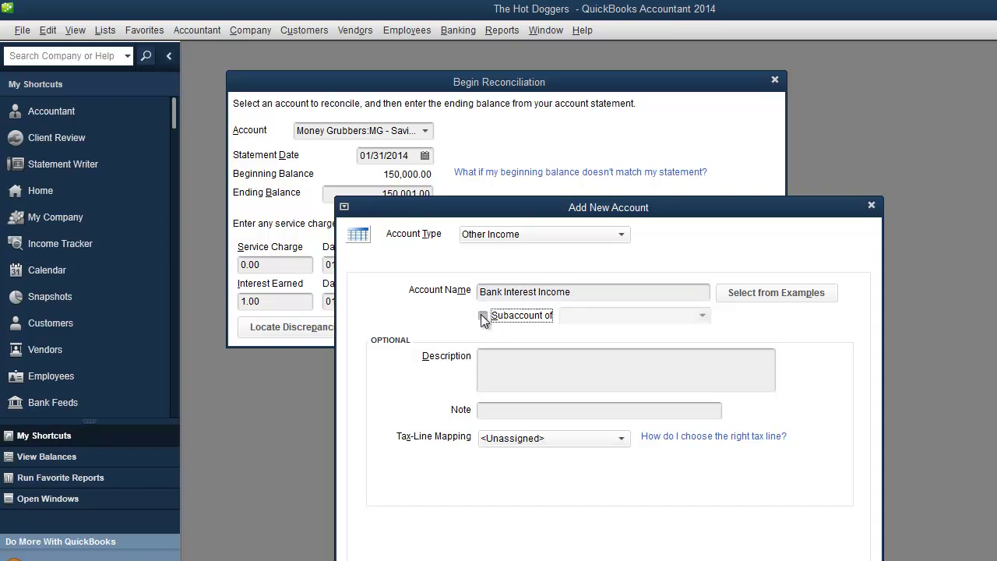
pyautogui.click(703, 315)
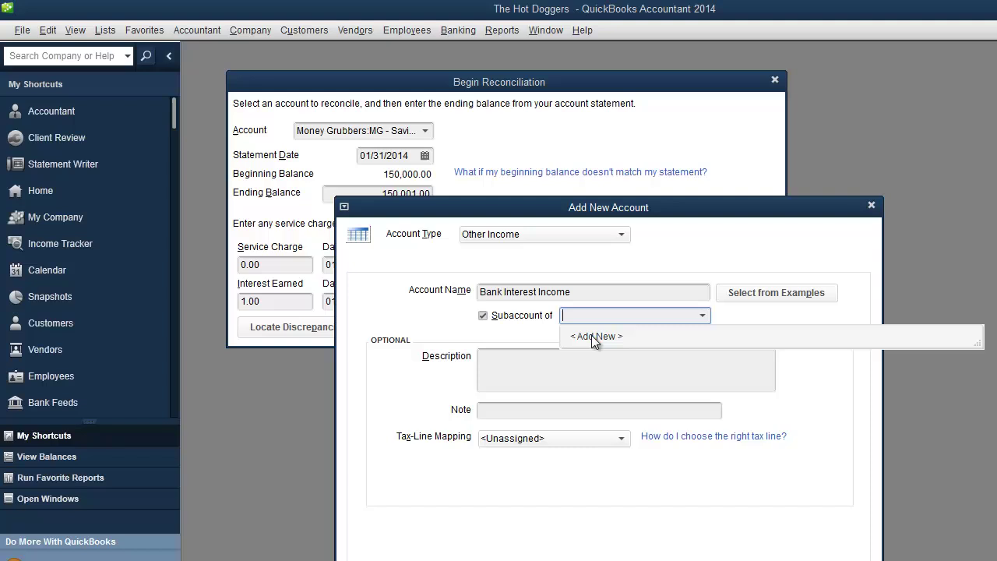
pyautogui.click(504, 321)
pyautogui.click(504, 321)
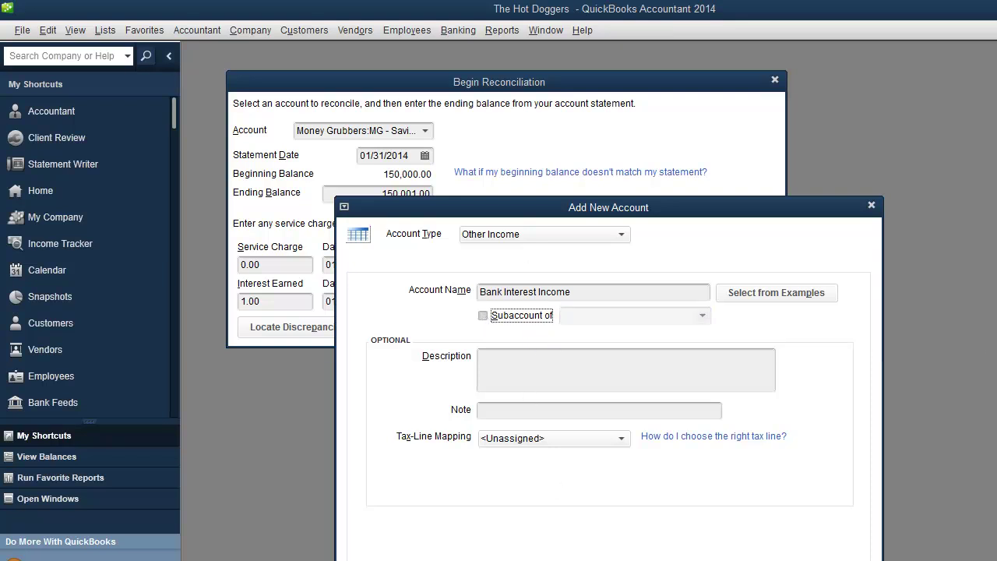
pyautogui.press('Return')
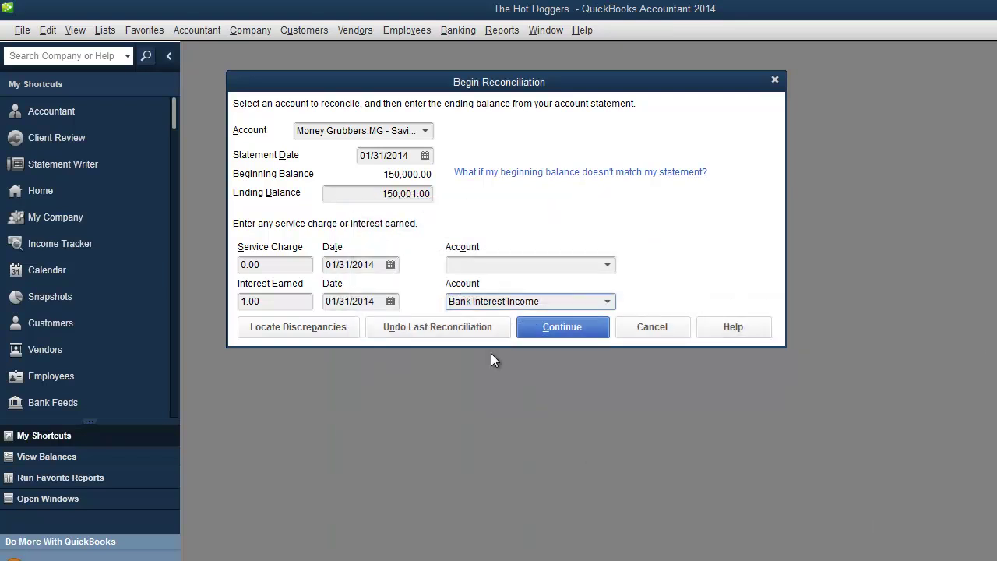
# Continue to the savings reconciliation and clear the 01/30/2014 deposit of 956,678.00.
pyautogui.click(556, 329)
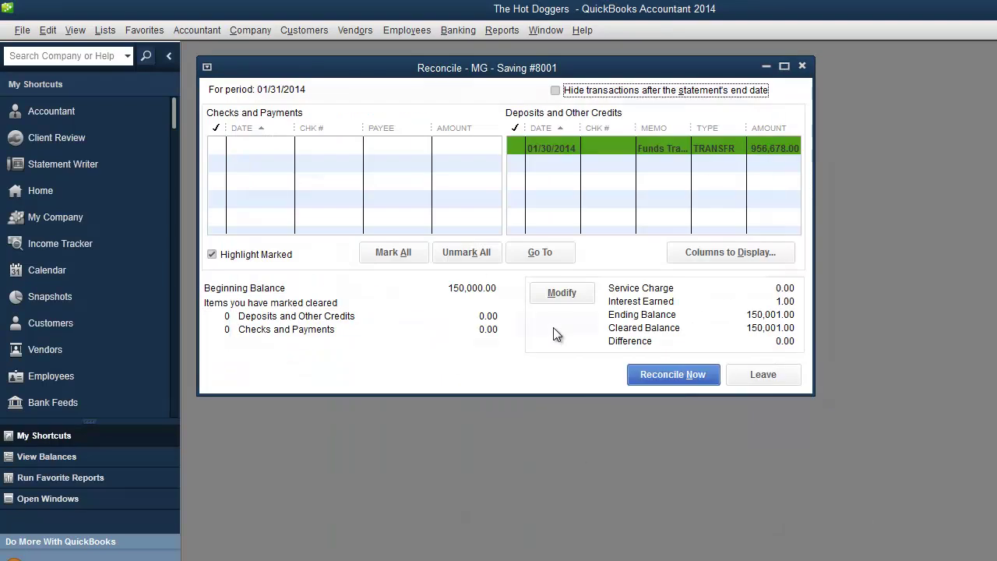
pyautogui.click(756, 150)
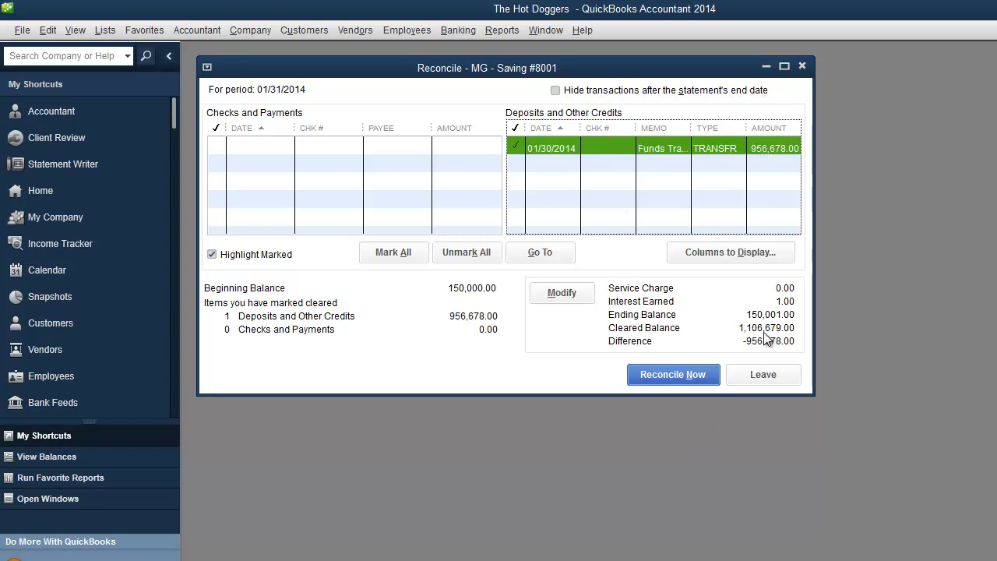
pyautogui.click(458, 32)
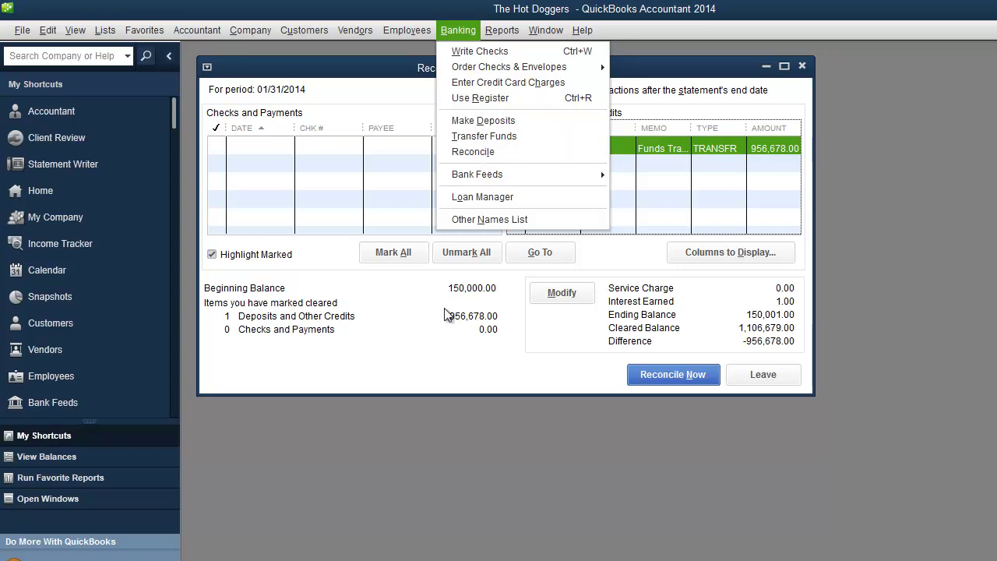
pyautogui.click(441, 341)
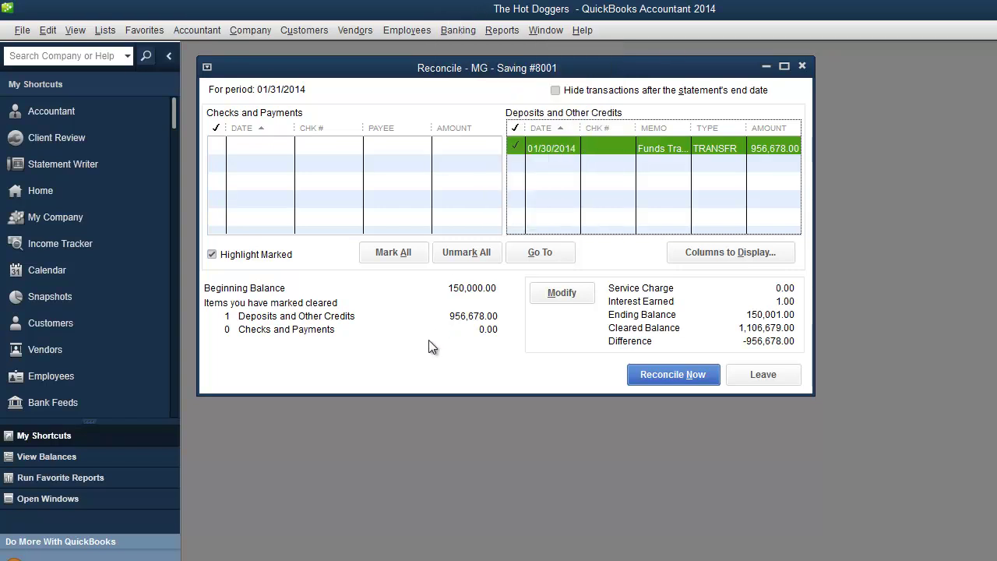
# Reopen the Begin Reconciliation settings with Modify and select the ending balance.
pyautogui.click(560, 295)
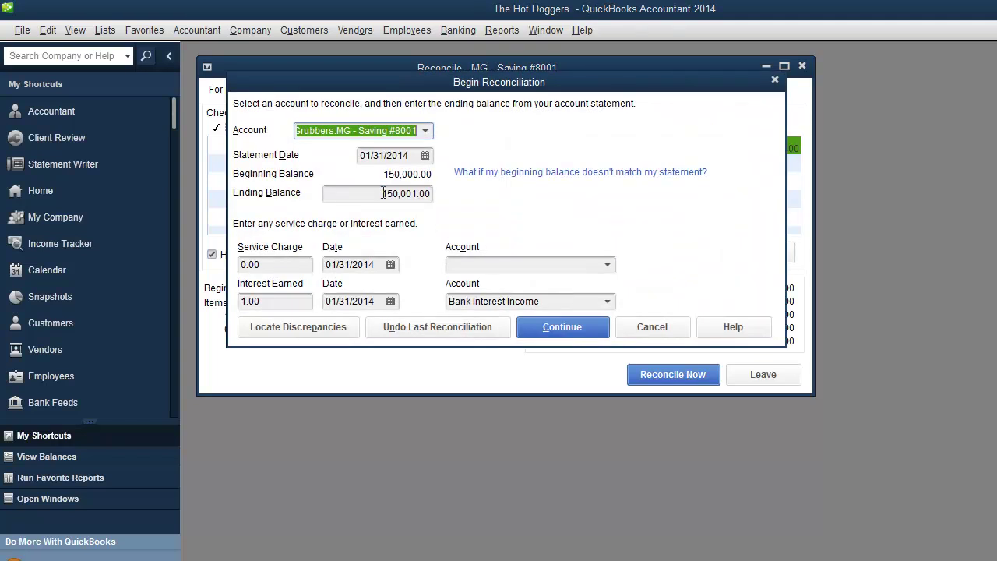
pyautogui.moveTo(383, 193); pyautogui.dragTo(445, 192)
pyautogui.moveTo(486, 82); pyautogui.dragTo(533, 136)
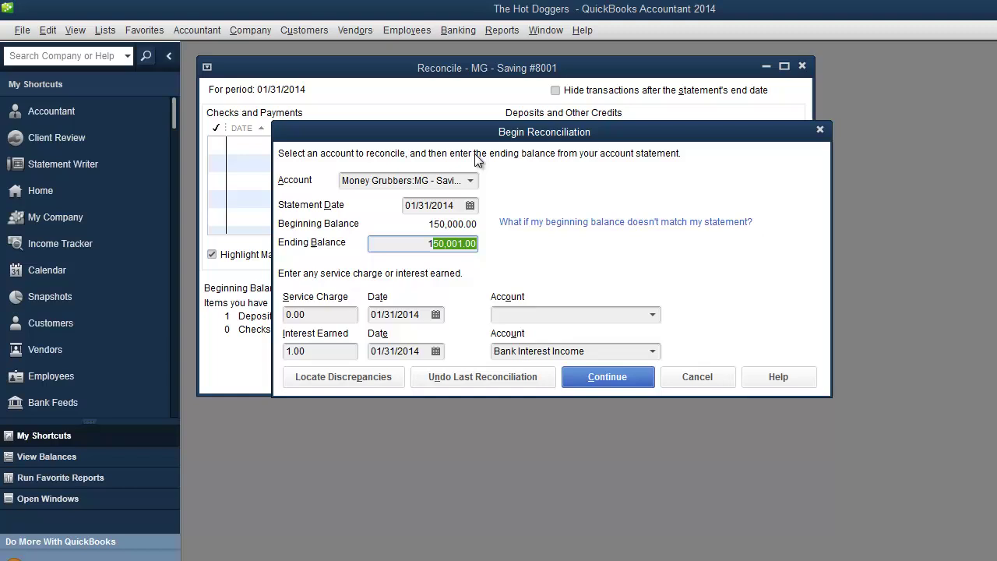
# Close Begin Reconciliation and the MG - Saving #8001 Reconcile window, then show the Reports menu.
pyautogui.click(819, 129)
pyautogui.click(802, 66)
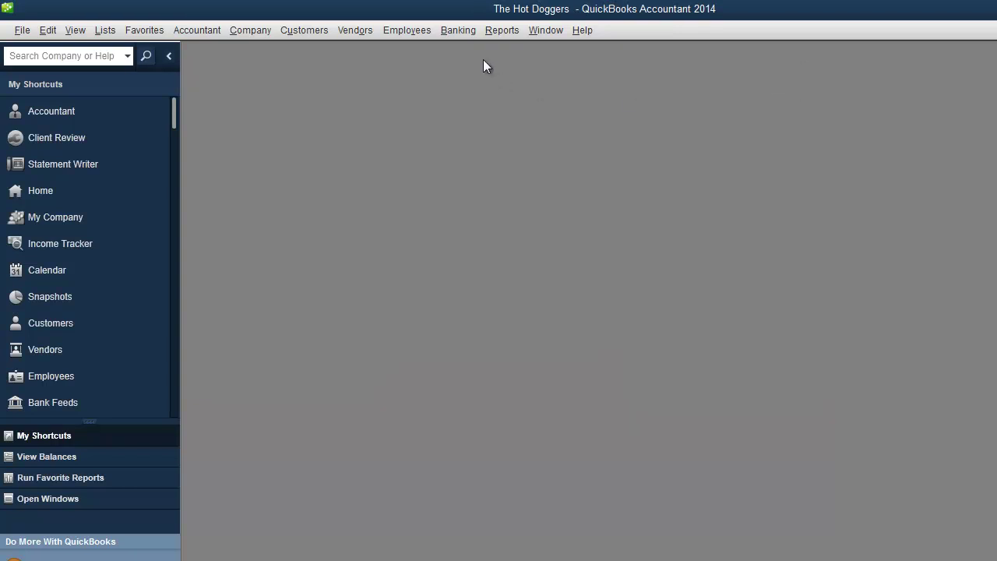
pyautogui.click(497, 36)
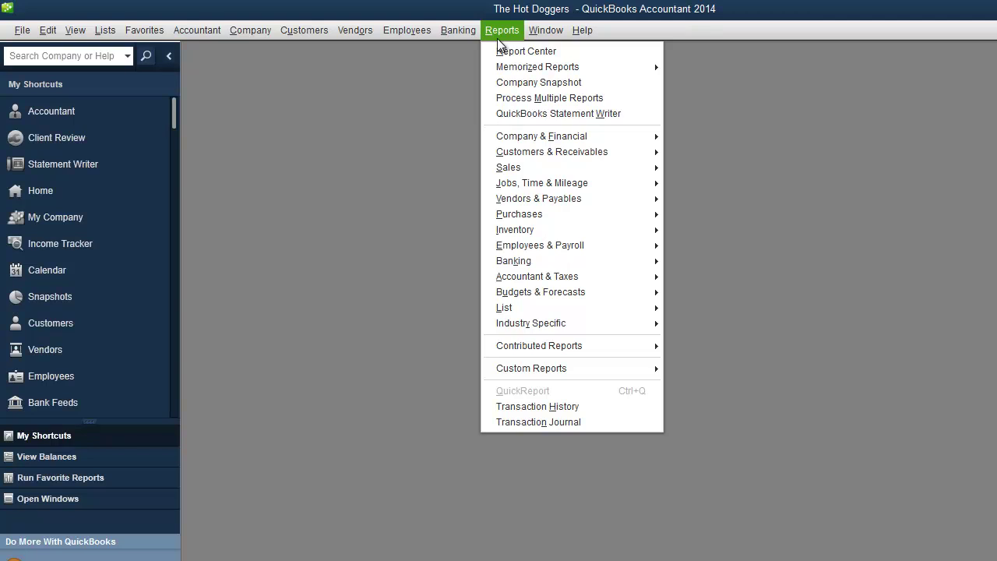